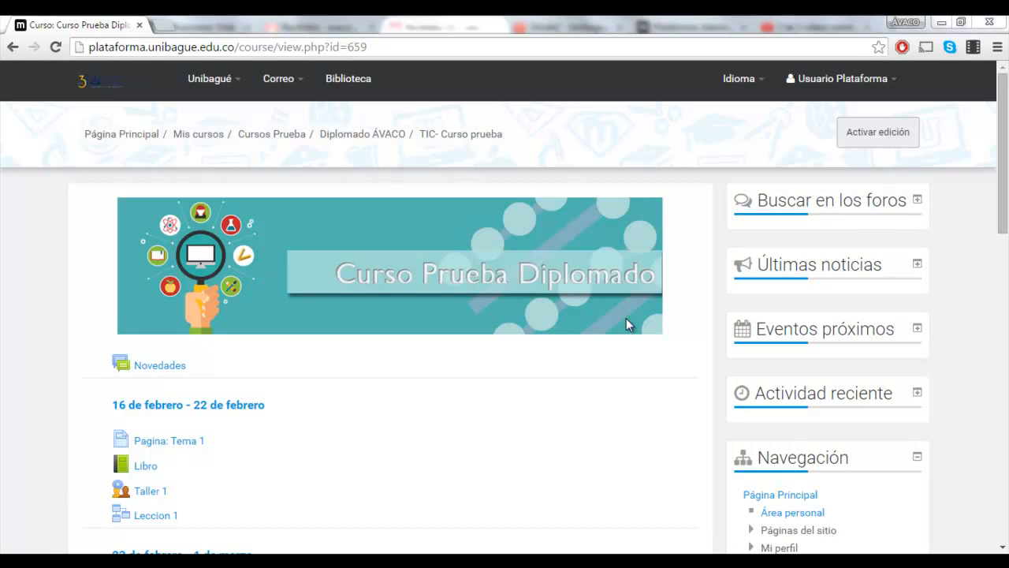
Turn on course editing and start adding a Tarea activity to the 23 de febrero - 1 de marzo section
left_click(852, 132)
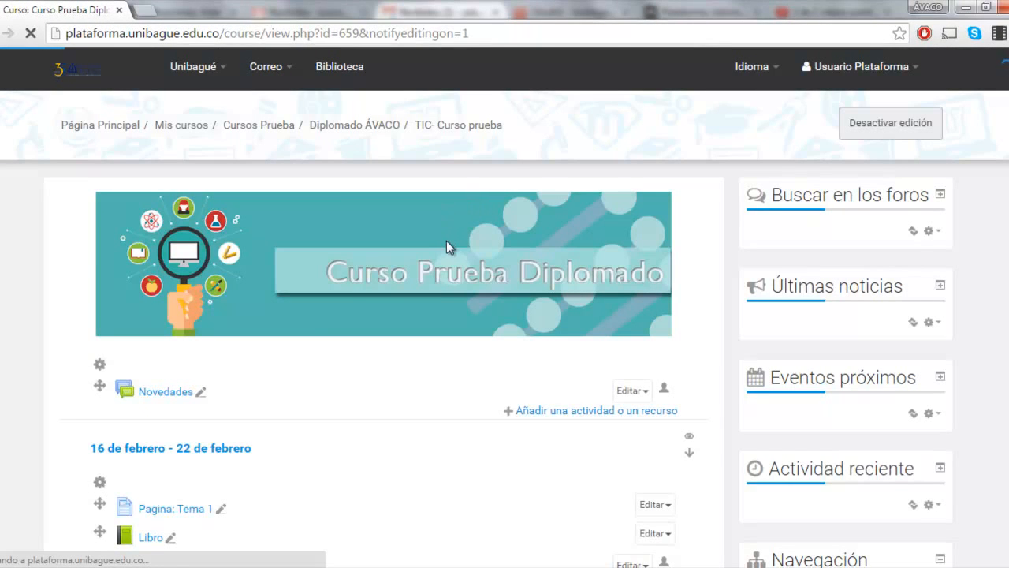
scroll(467, 249, "down", 4)
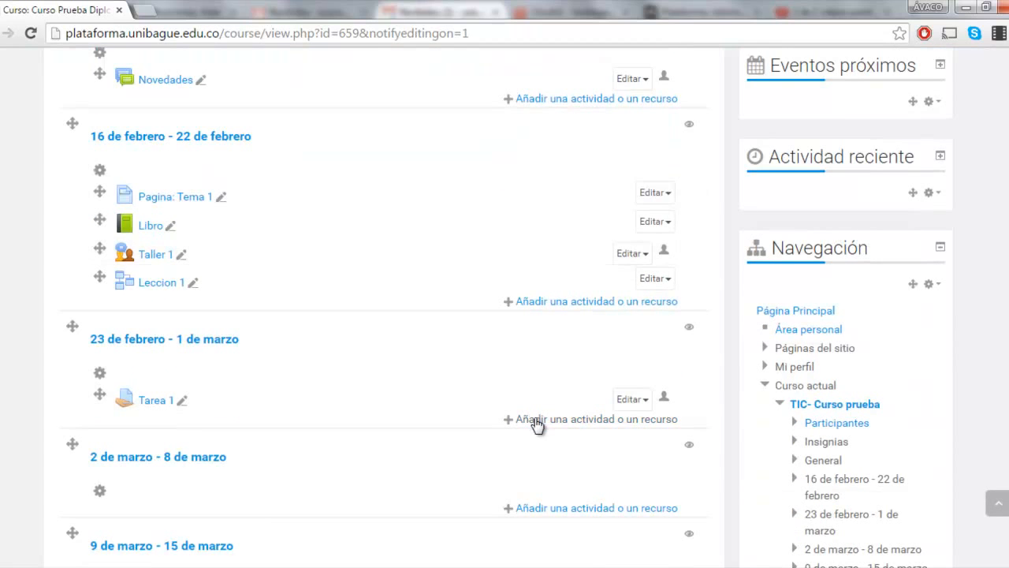
left_click(534, 421)
scroll(424, 338, "down", 8)
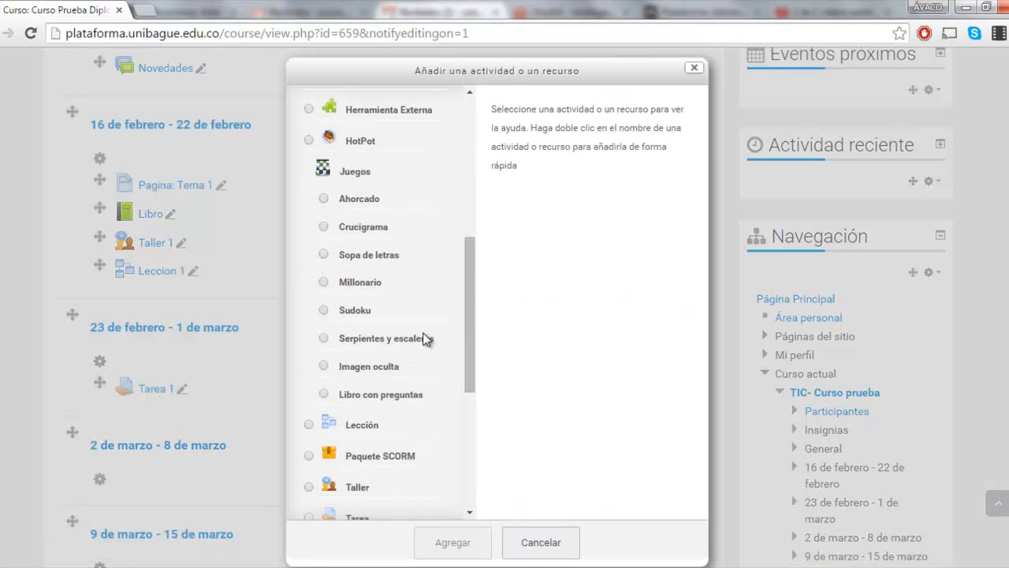
left_click(358, 364)
left_click(469, 541)
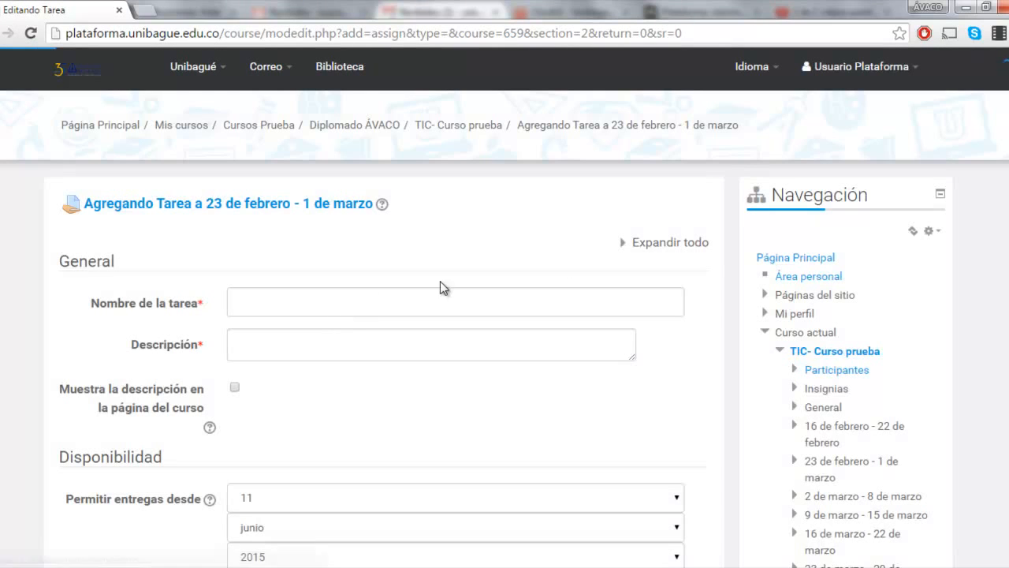
Expand all assignment settings, name it Tarea 2 and enter the description "Crear un tutorial sobre las rubrica en Moodle."
left_click(665, 244)
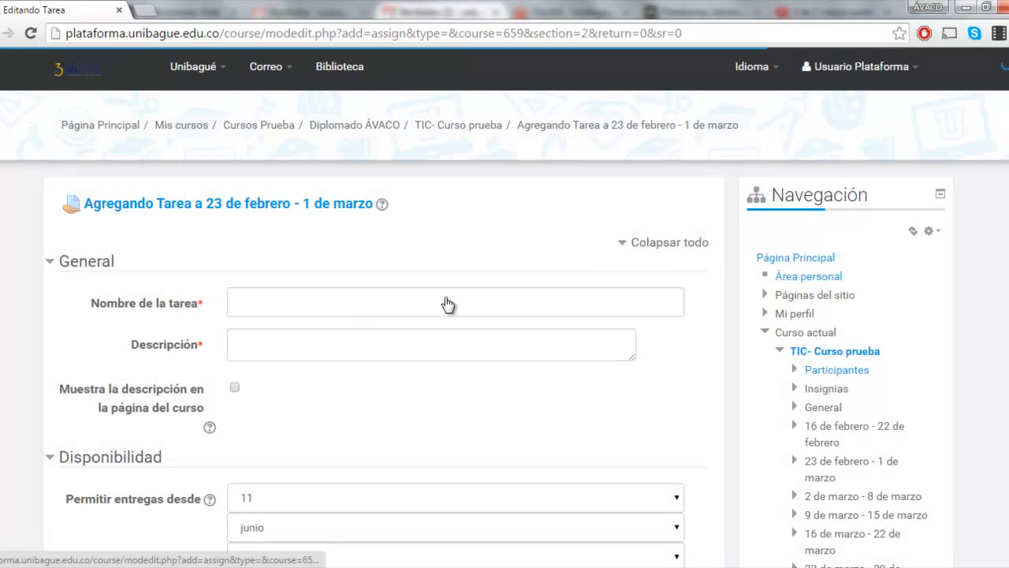
left_click(309, 308)
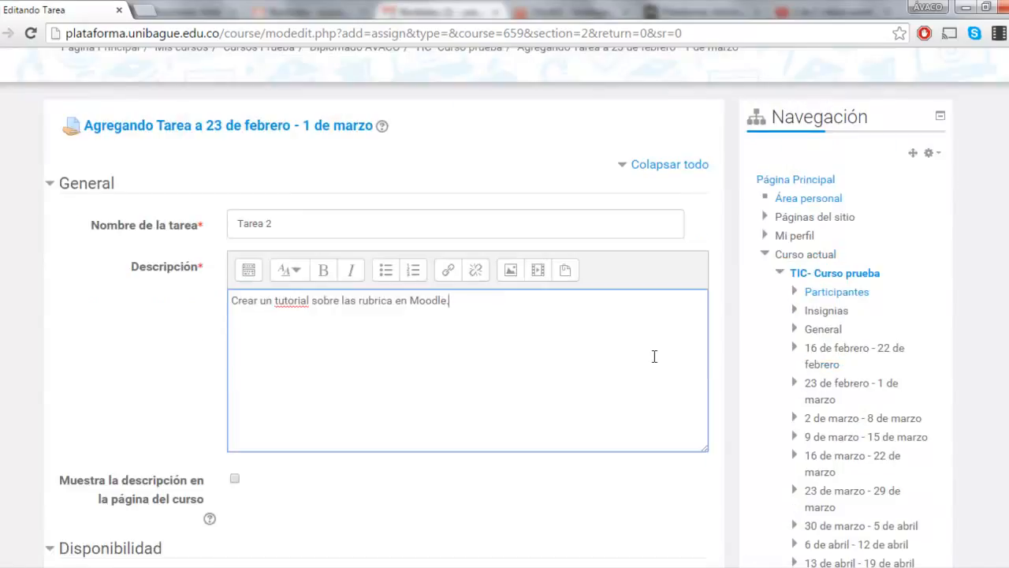
Set the assignment's grading method to Rúbrica
scroll(655, 357, "down", 5)
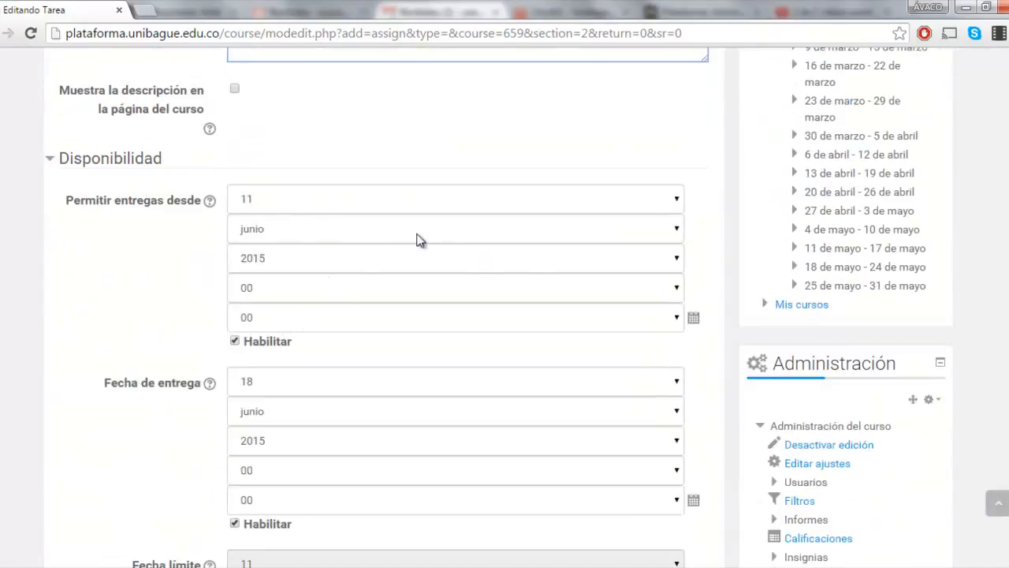
scroll(87, 272, "down", 2)
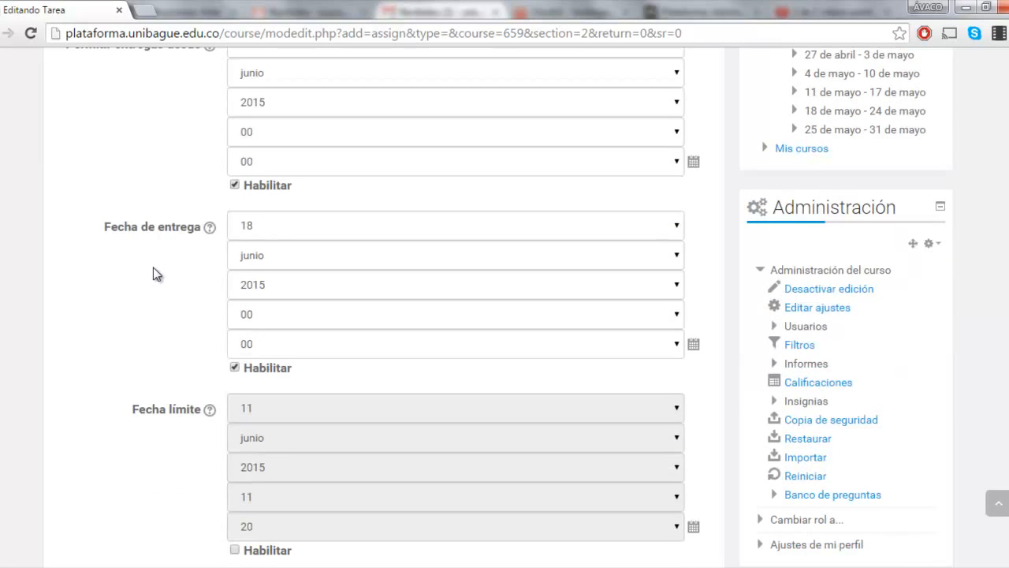
scroll(156, 273, "down", 5)
scroll(158, 272, "down", 2)
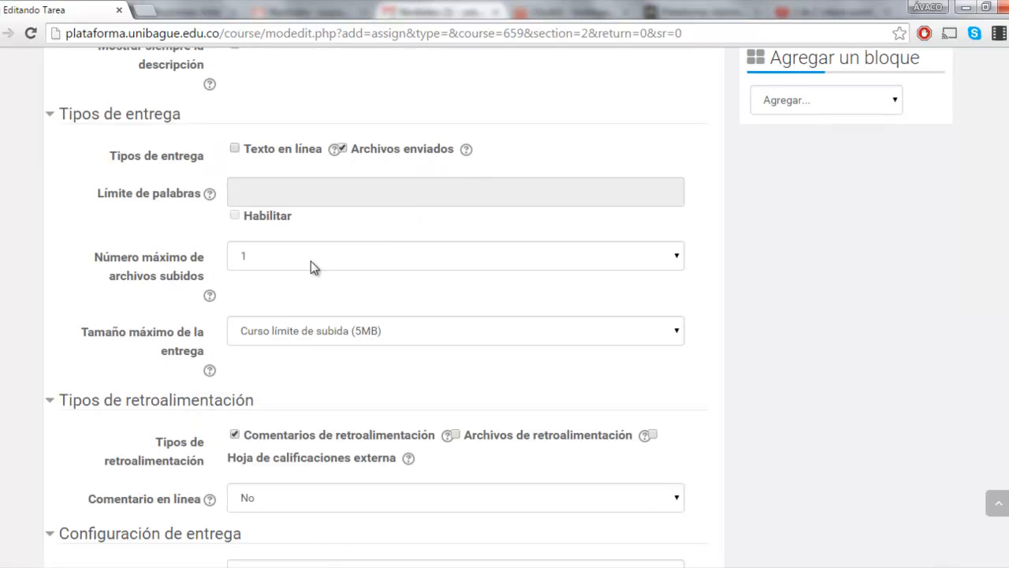
scroll(74, 264, "down", 10)
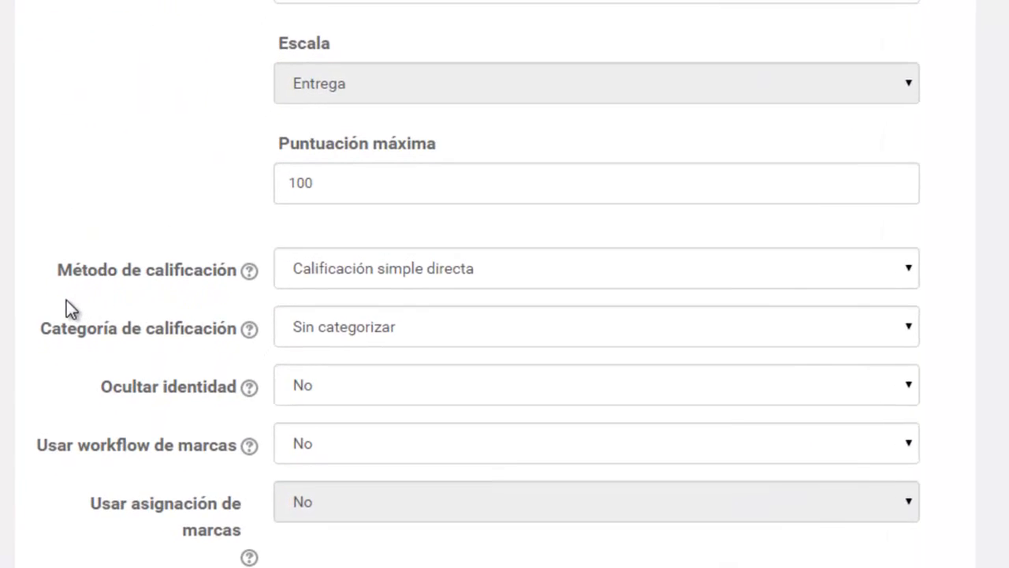
left_click(436, 264)
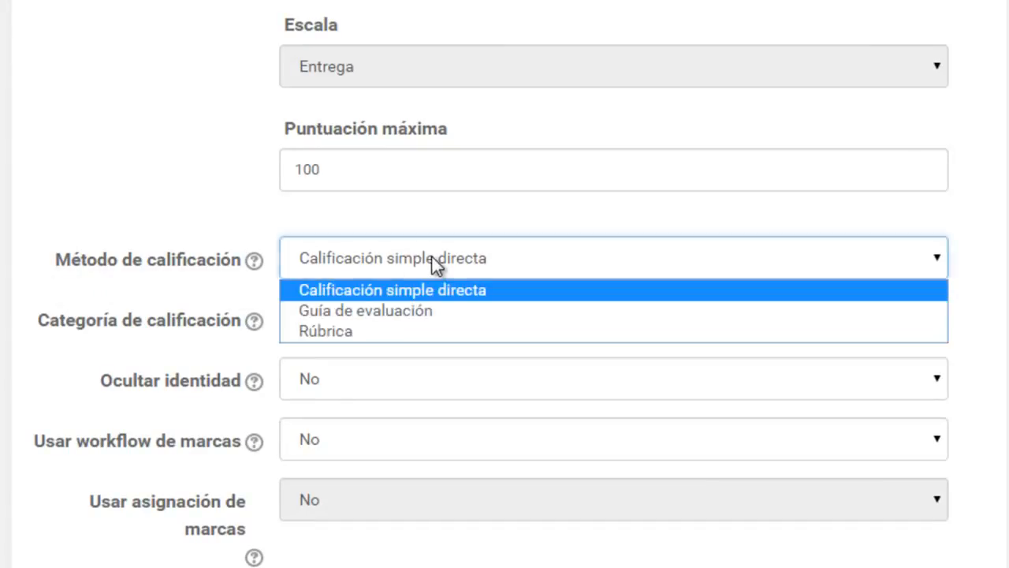
left_click(330, 332)
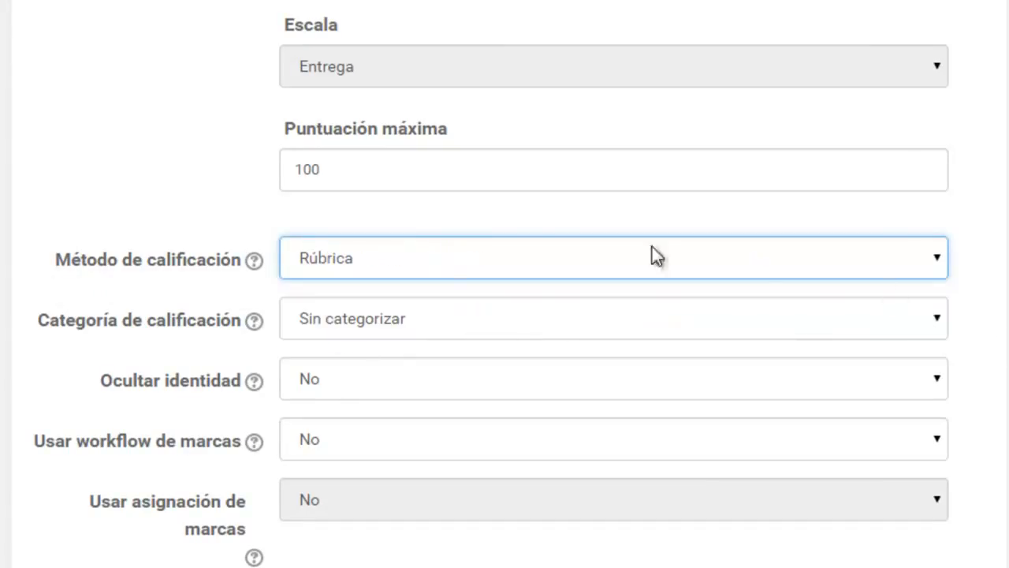
Set the assignment's maximum score to 50
double_click(299, 175)
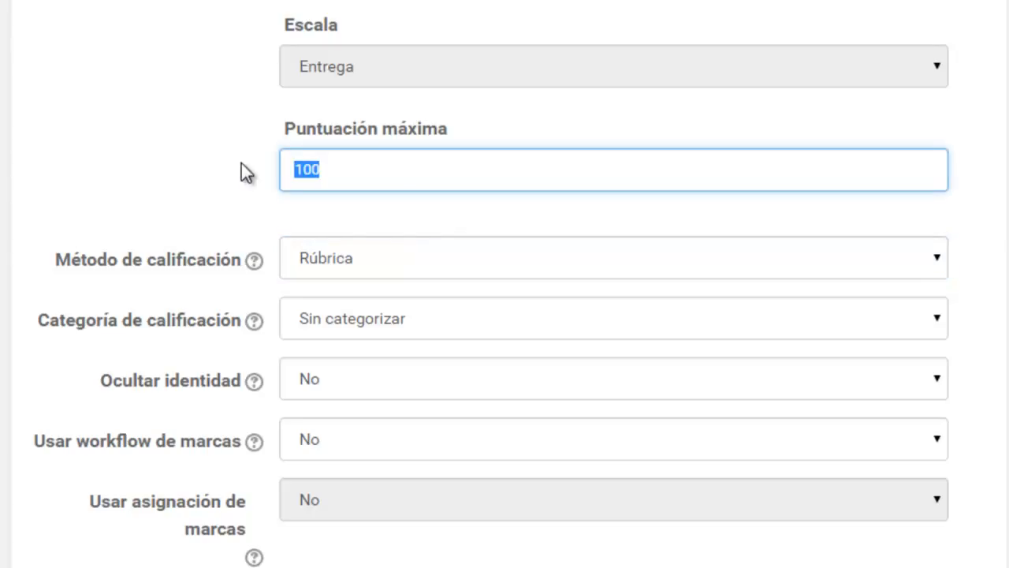
type("50")
left_click(1004, 198)
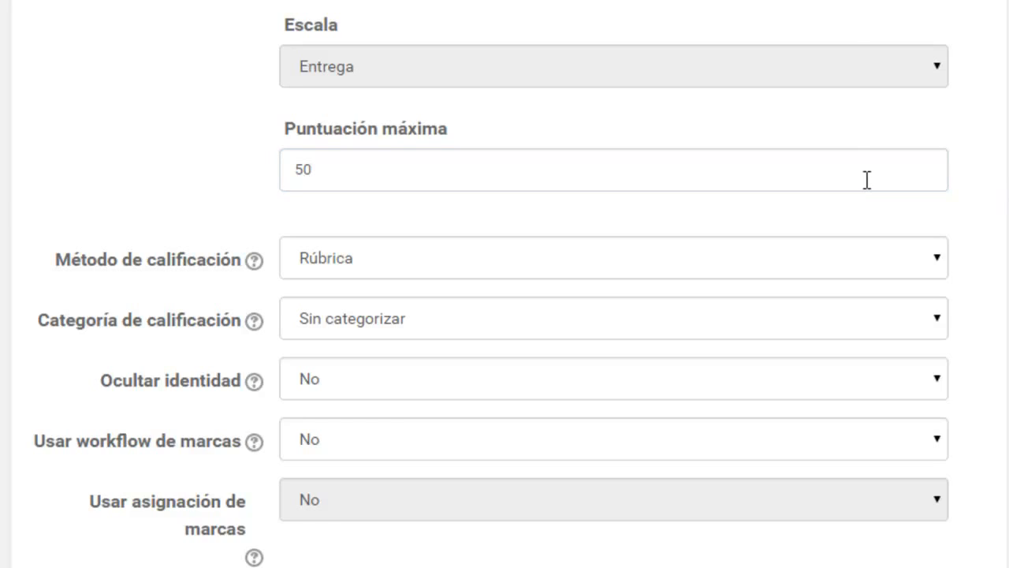
Save the new assignment's settings and display it
scroll(867, 176, "down", 6)
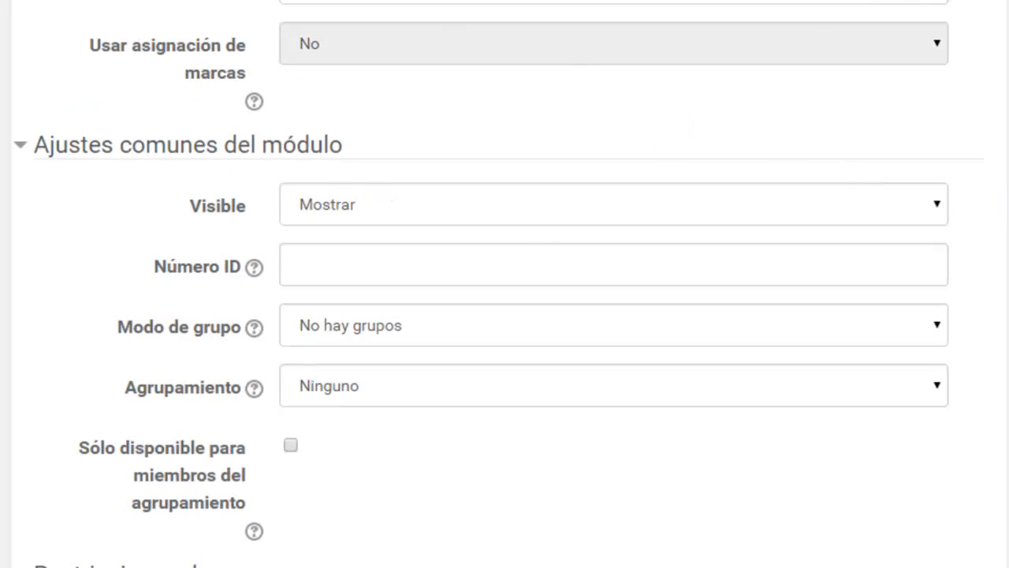
scroll(505, 316, "down", 6)
scroll(505, 315, "down", 2)
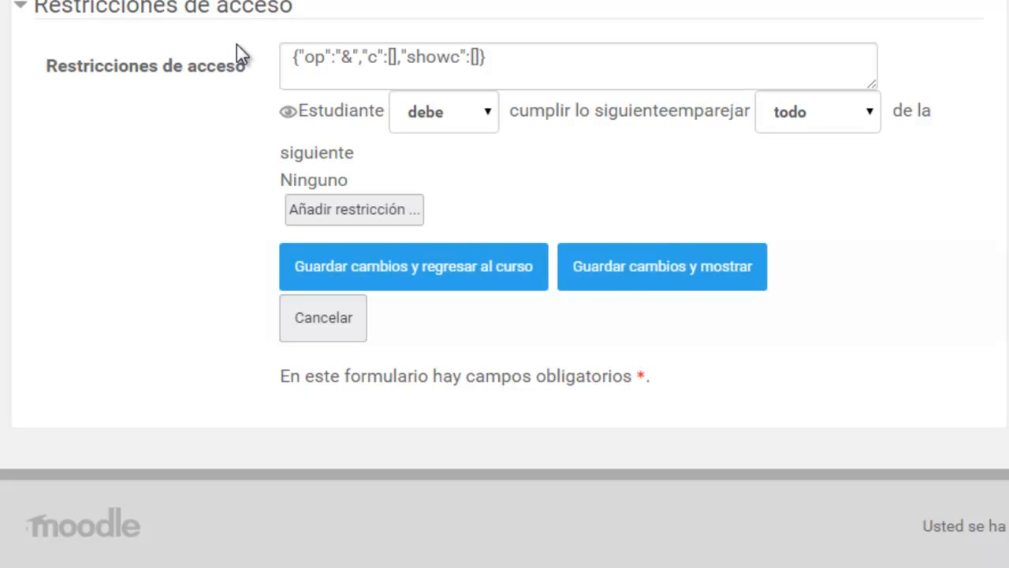
left_click(685, 268)
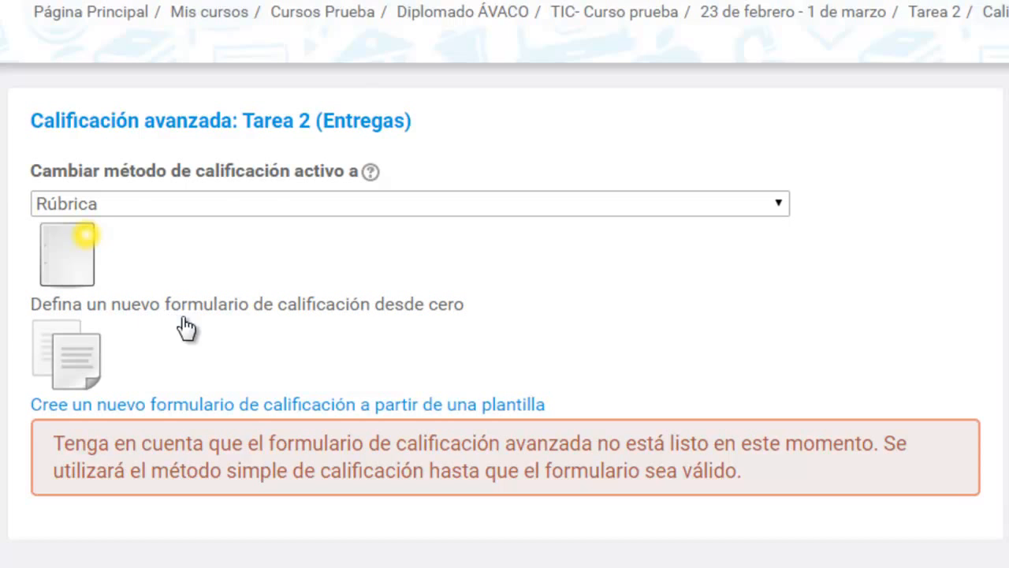
Start a new grading form from scratch, giving the rubric a name and the description "Esta rubrica se utilizará en la tarea 2."
left_click(361, 304)
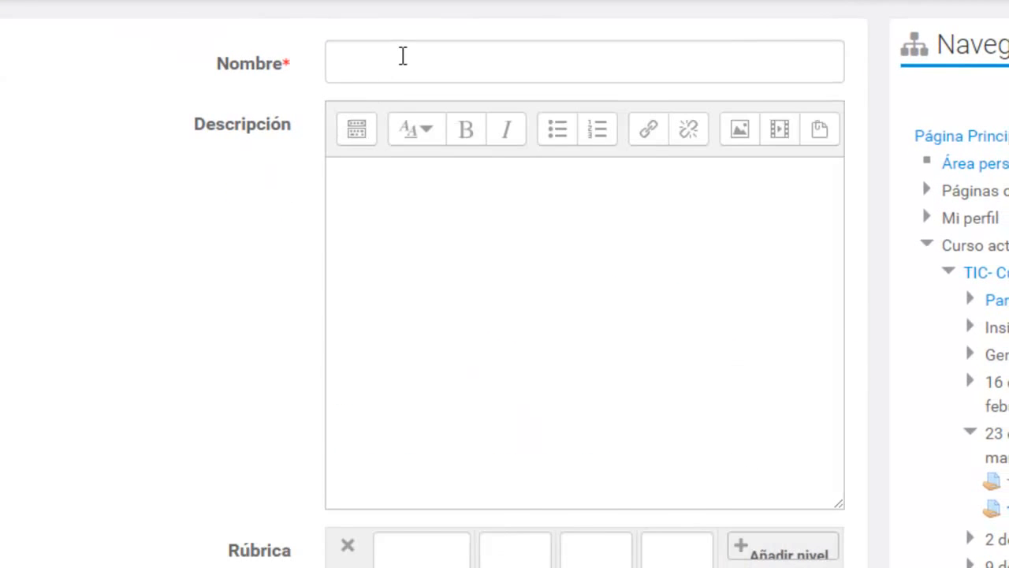
left_click(402, 56)
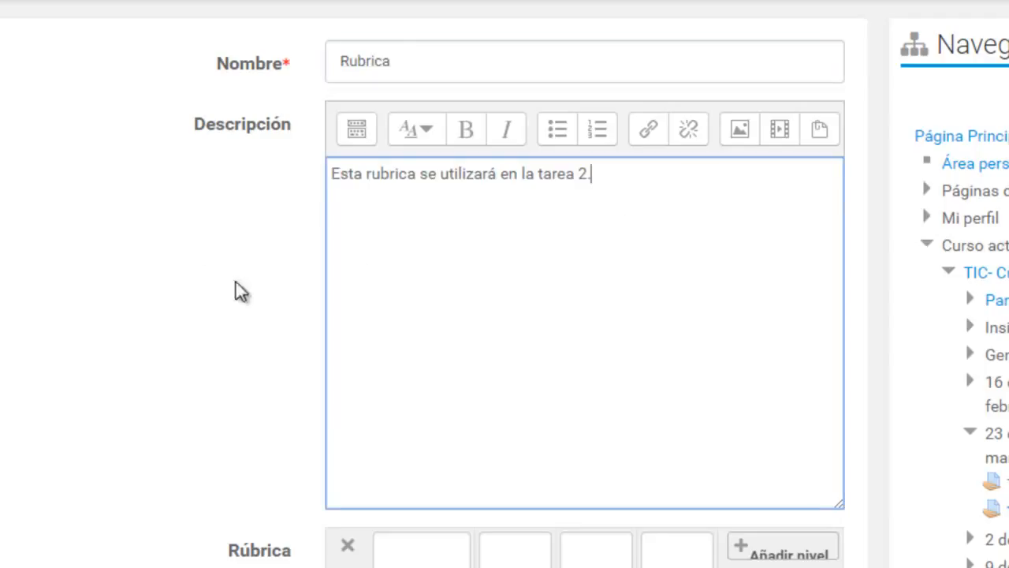
Define the rubric criteria Contenido (Pobre 10, Medio 25, Excelente 50) and Diseño (Pésimo 10, Bueno 25, Muy bien 50)
scroll(152, 255, "down", 6)
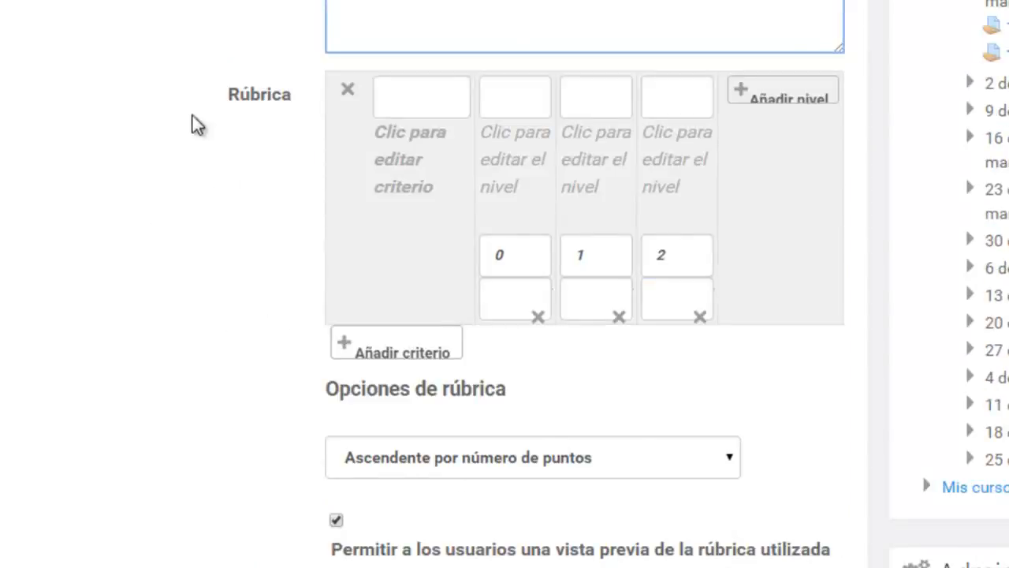
scroll(195, 181, "up", 2)
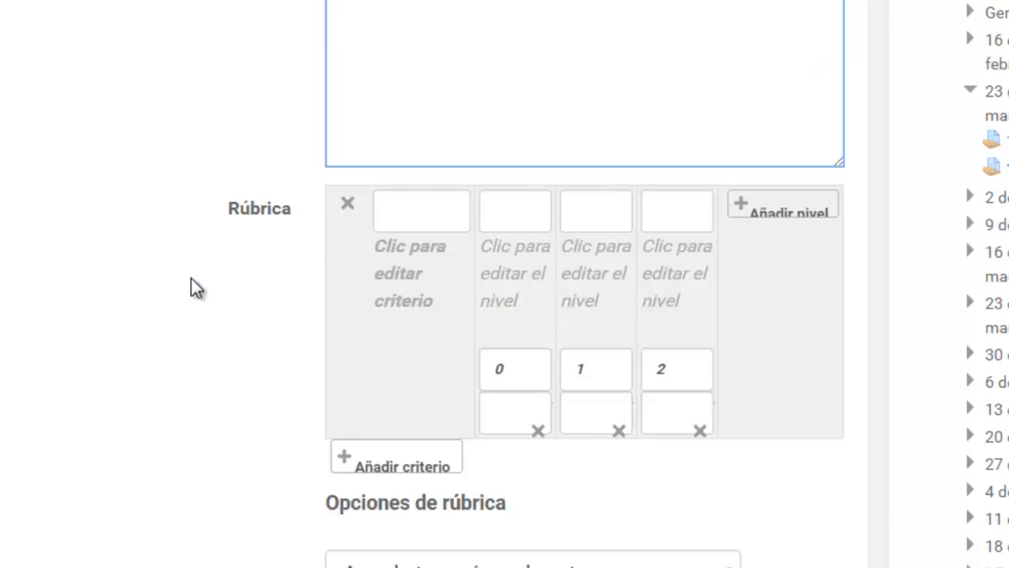
left_click(420, 212)
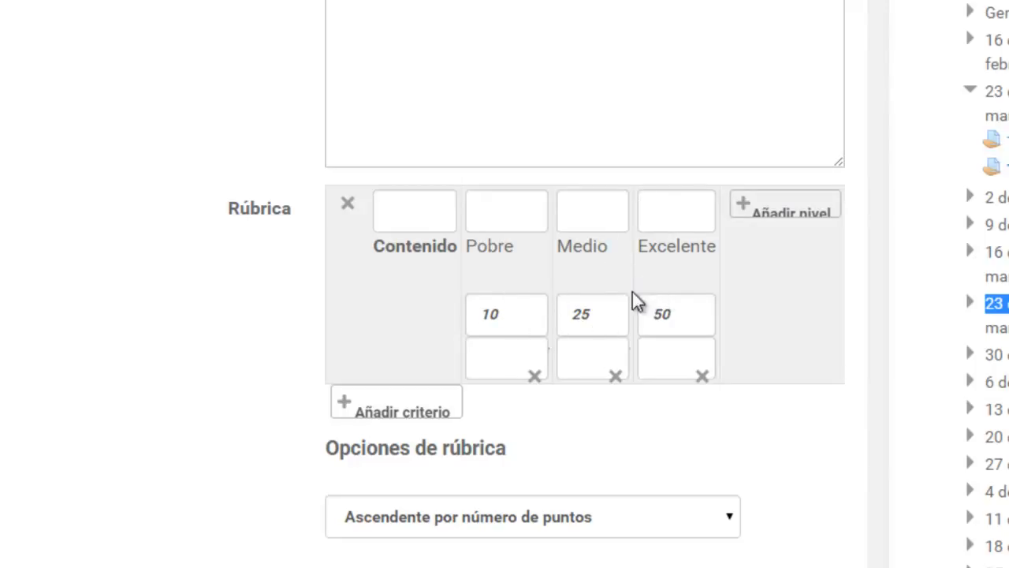
left_click(393, 412)
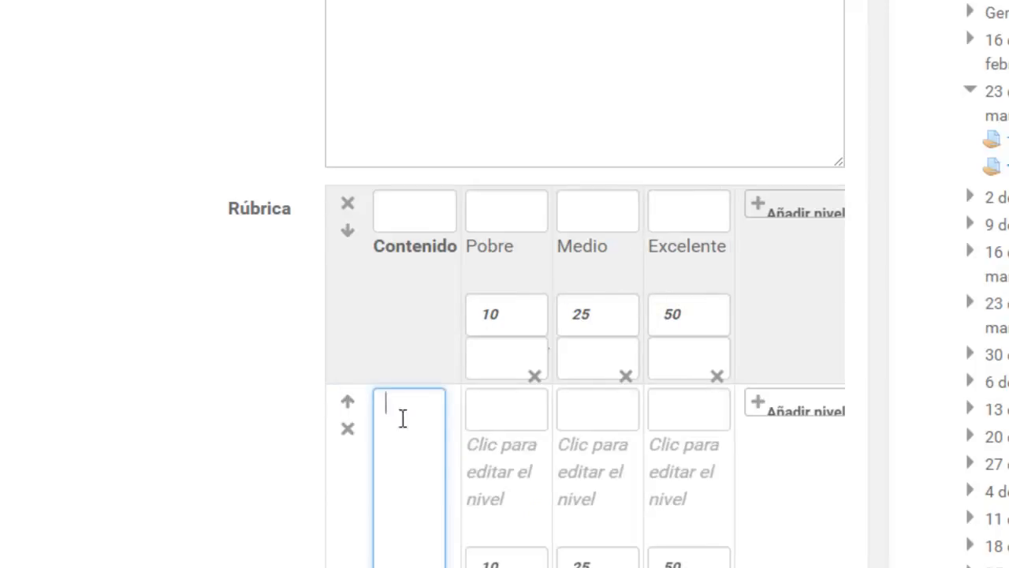
Save the rubric and leave it ready for use
scroll(484, 413, "down", 3)
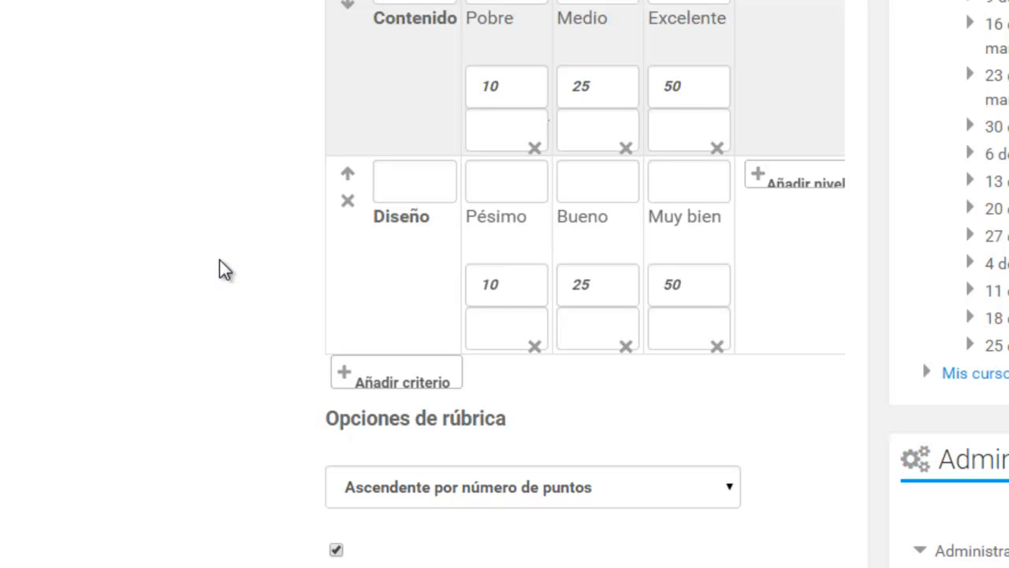
scroll(220, 261, "down", 10)
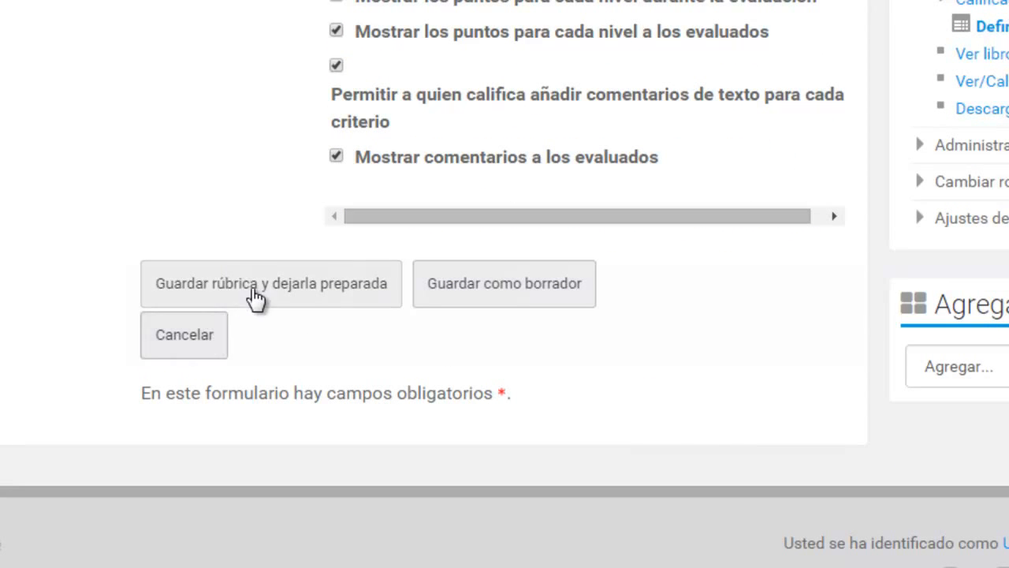
left_click(279, 298)
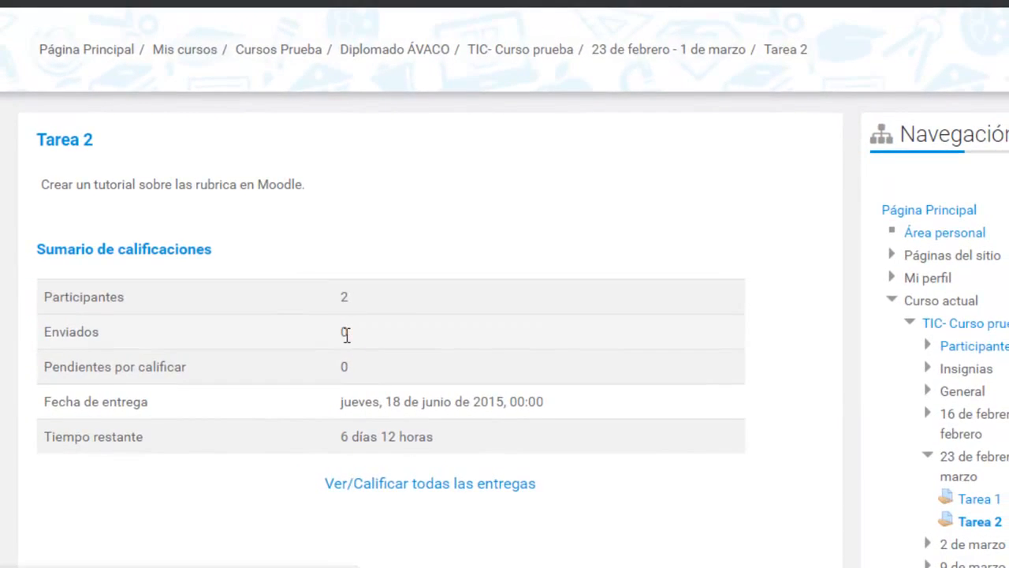
Open the list of all Tarea 2 submissions and bring up the grading form for the first student
scroll(771, 347, "down", 1)
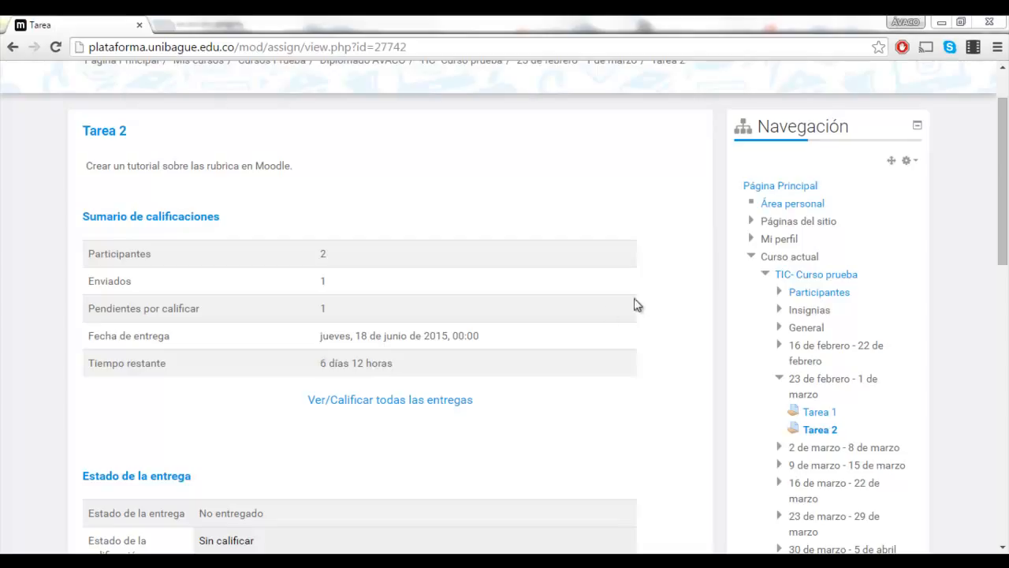
left_click(331, 402)
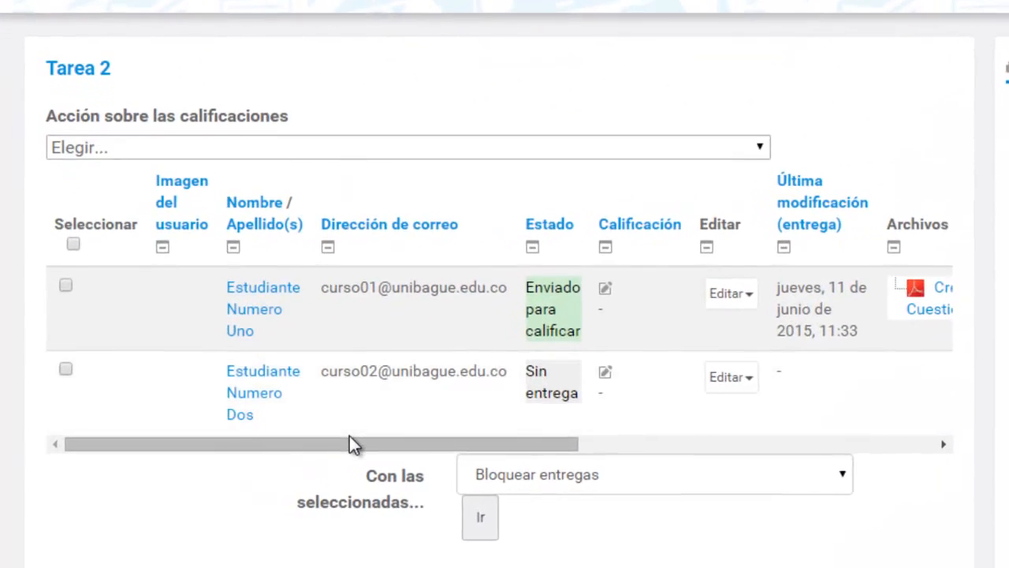
mouse_move(350, 444)
left_mouse_down()
mouse_move(340, 444)
mouse_move(351, 444)
left_mouse_up()
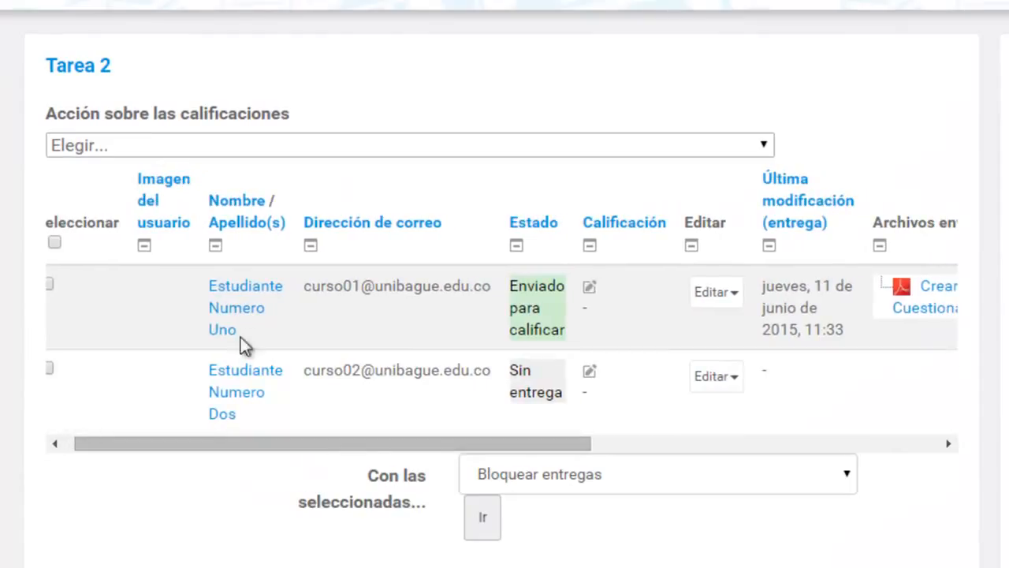
left_click_drag(488, 445, 400, 453)
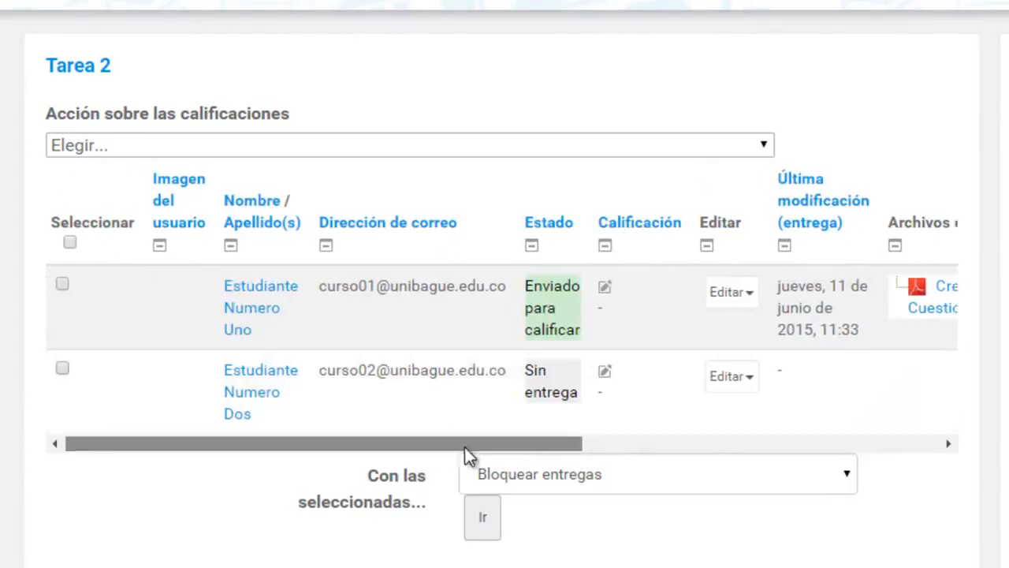
left_click_drag(464, 446, 340, 447)
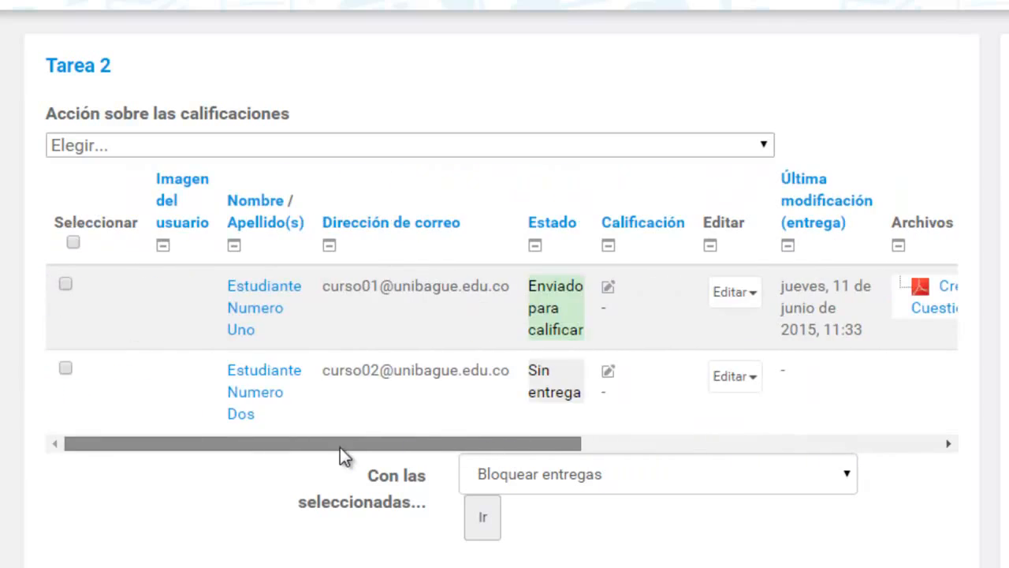
left_click(609, 288)
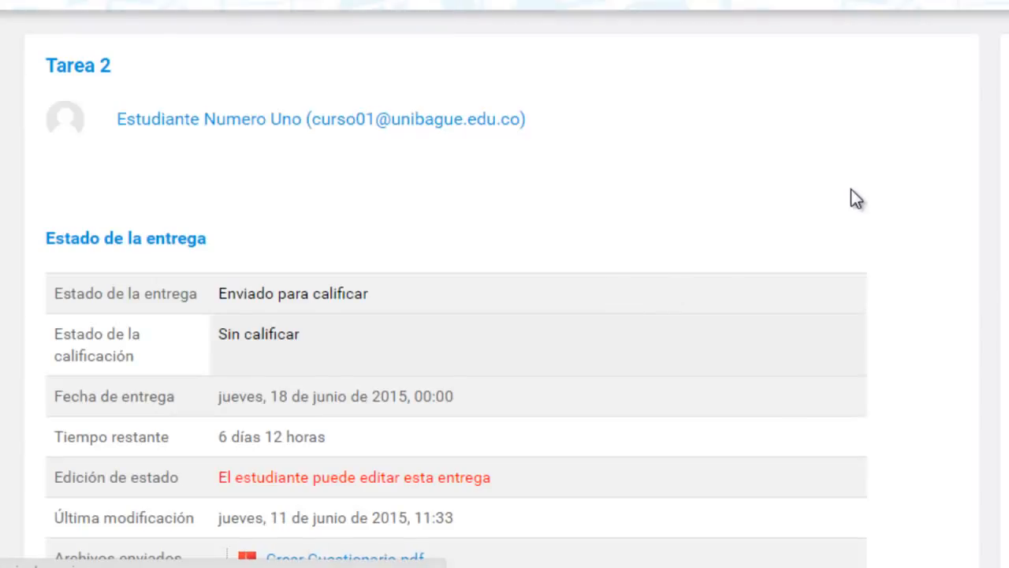
Grade the first student's submission in the rubric as Medio for Contenido and Muy bien for Diseño
scroll(851, 190, "down", 5)
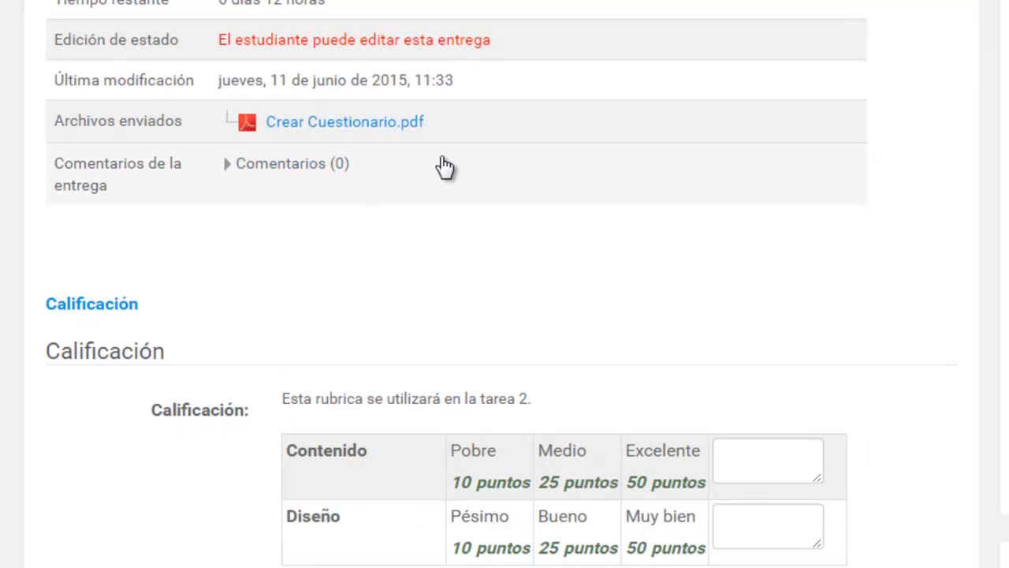
scroll(712, 192, "down", 3)
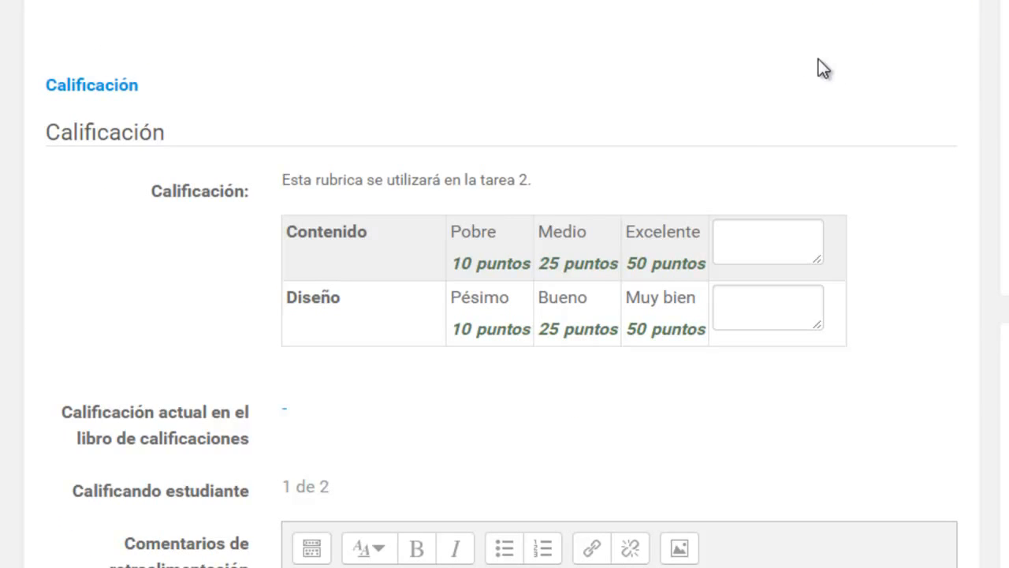
scroll(817, 57, "down", 1)
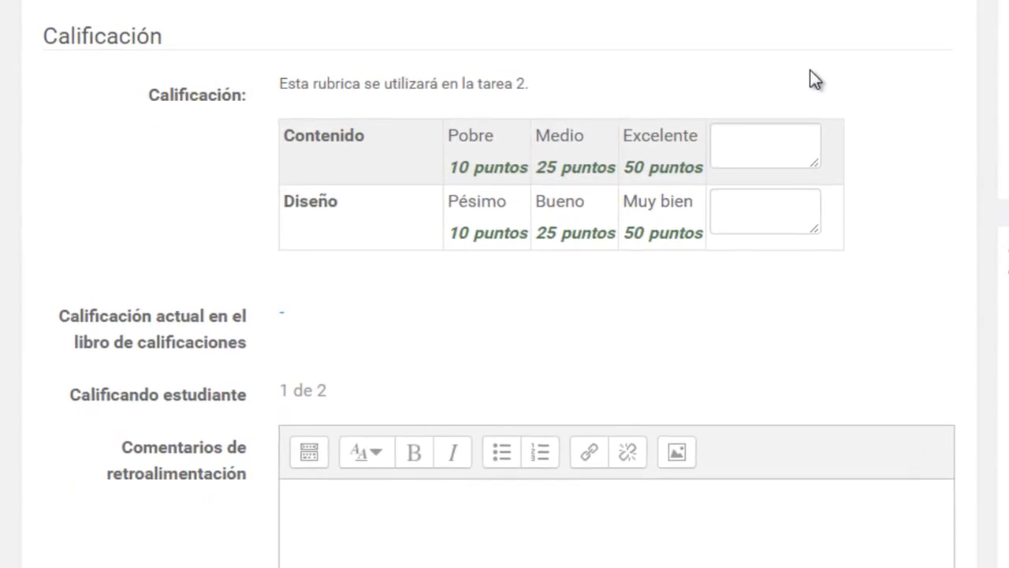
scroll(694, 103, "up", 1)
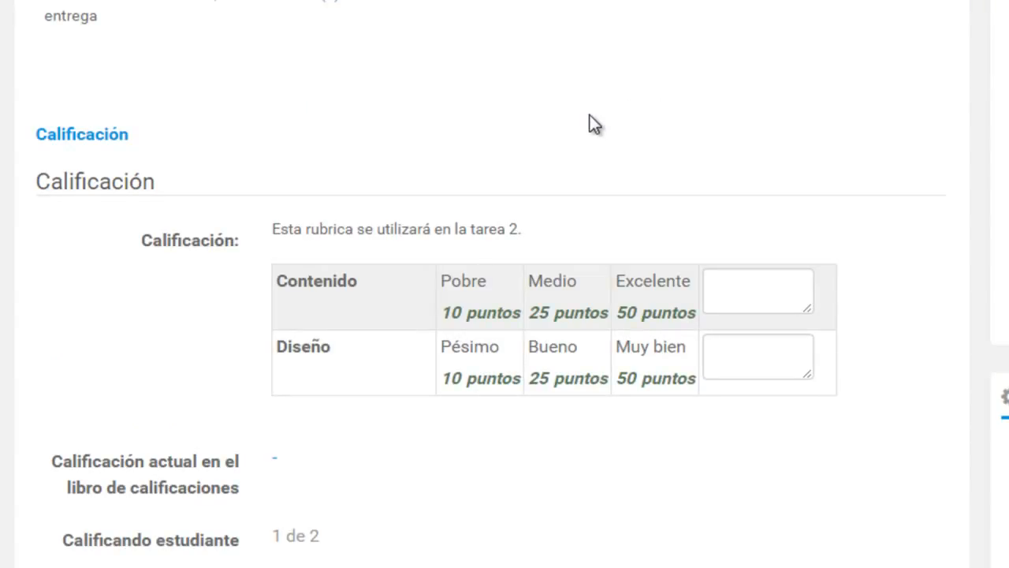
left_click(562, 288)
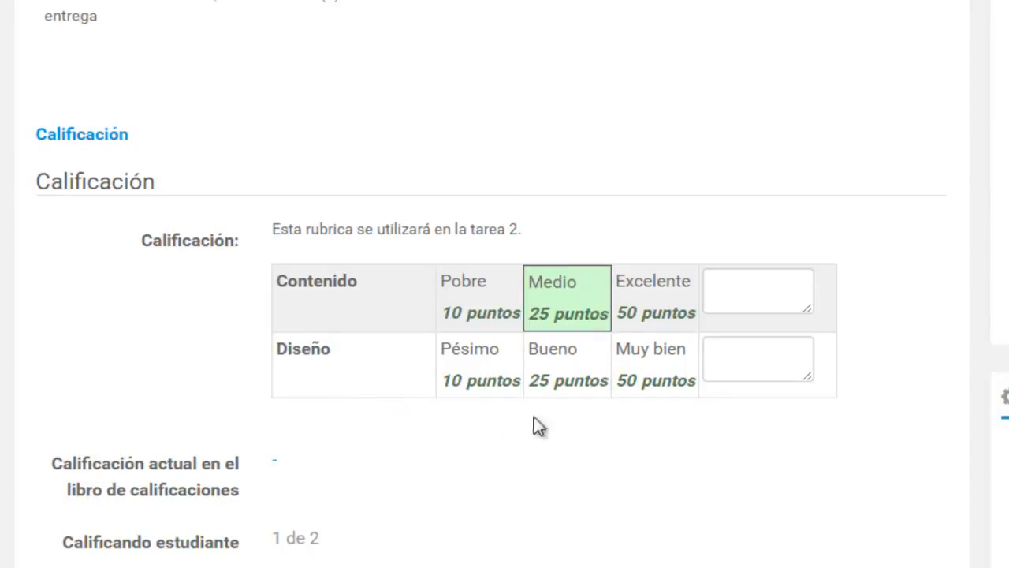
left_click(634, 361)
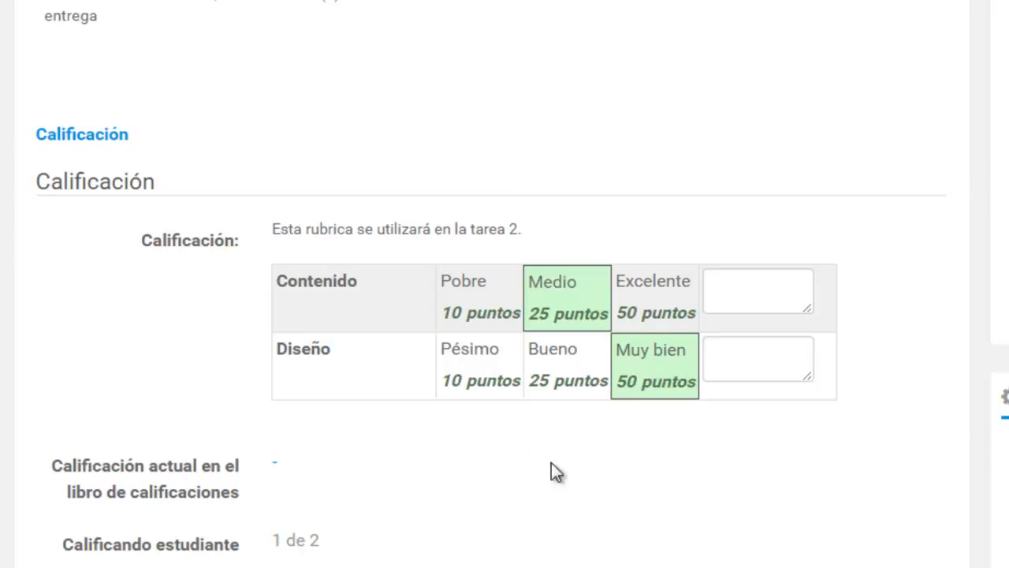
Try the other rubric levels for Contenido and Diseño, ending back on Medio and Muy bien
left_click(564, 369)
left_click(453, 365)
left_click(623, 296)
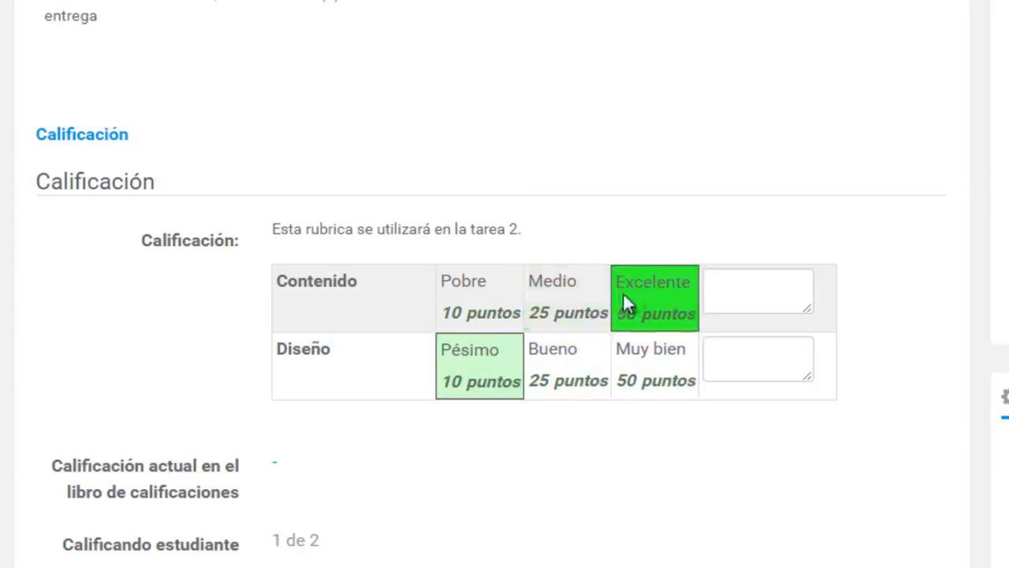
left_click(489, 297)
left_click(552, 306)
left_click(554, 363)
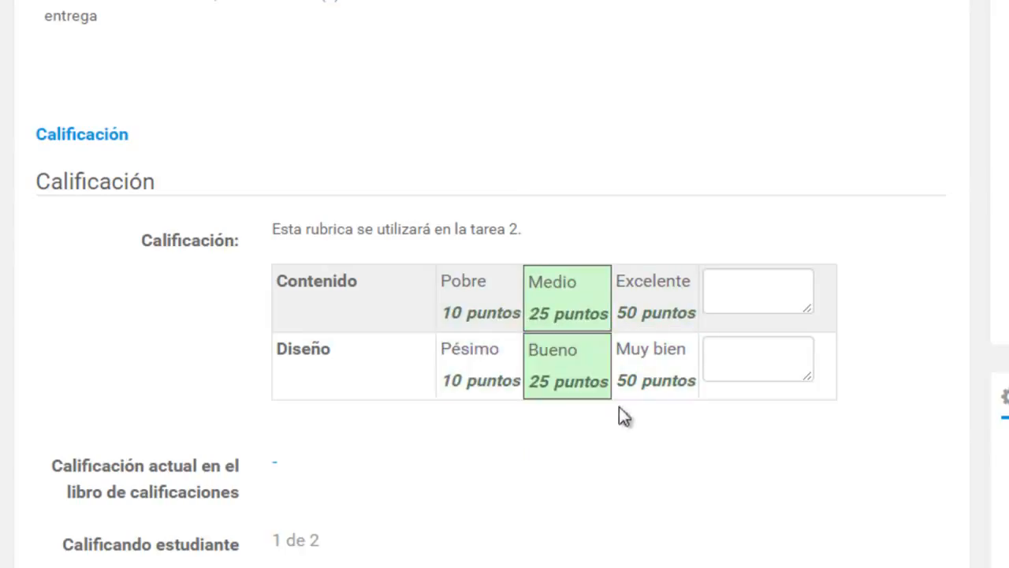
left_click(627, 377)
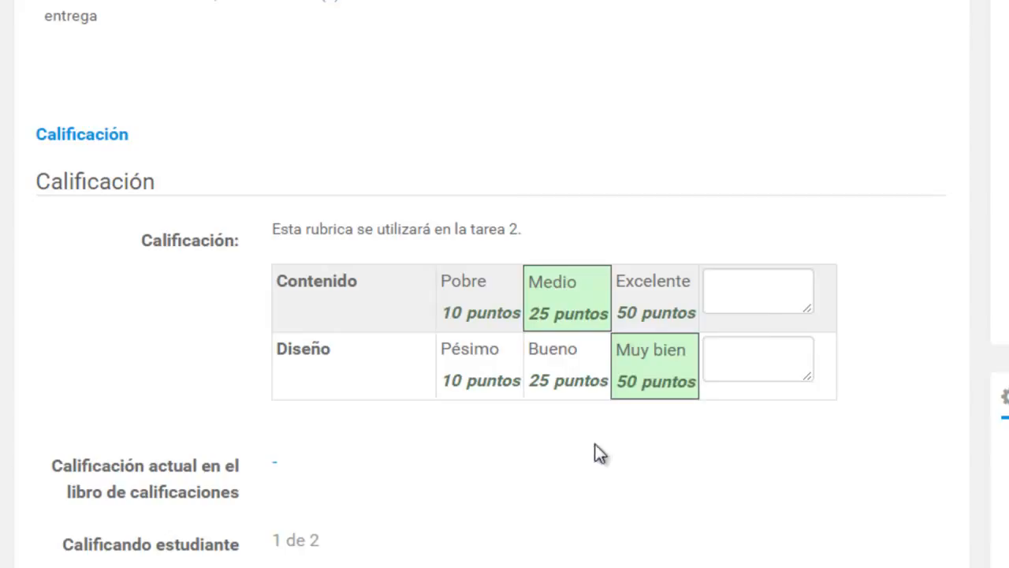
Add the remark "Faltó mejorar" to the Contenido criterion and "Excelente" to the Diseño criterion
left_click(767, 291)
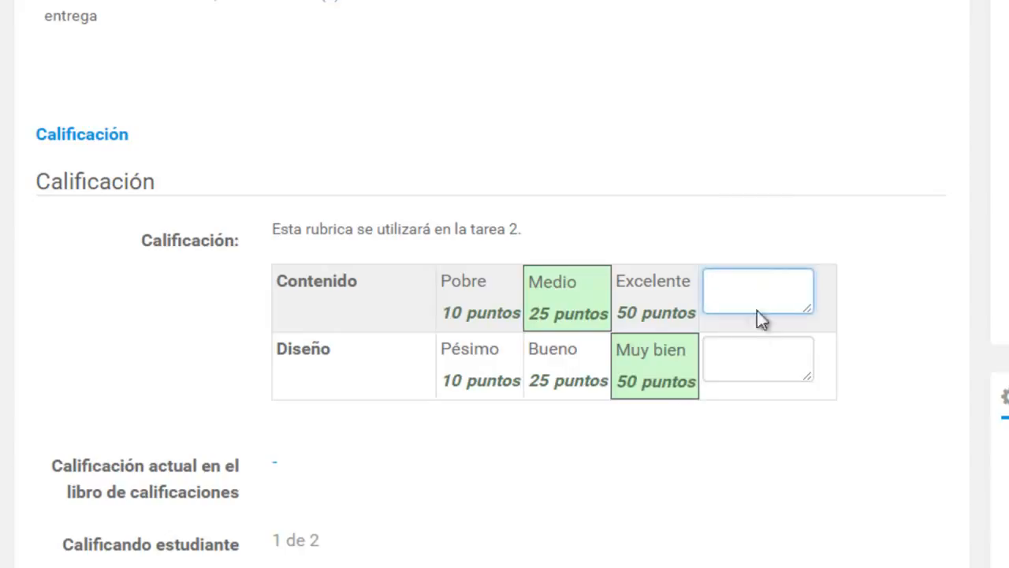
left_click(756, 356)
left_click(752, 288)
left_click(750, 351)
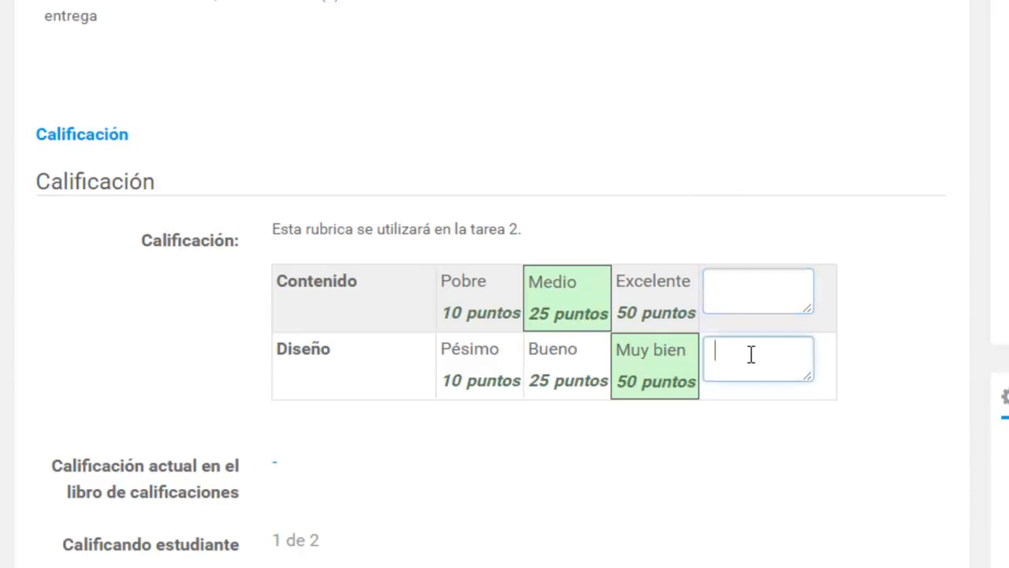
left_click(744, 292)
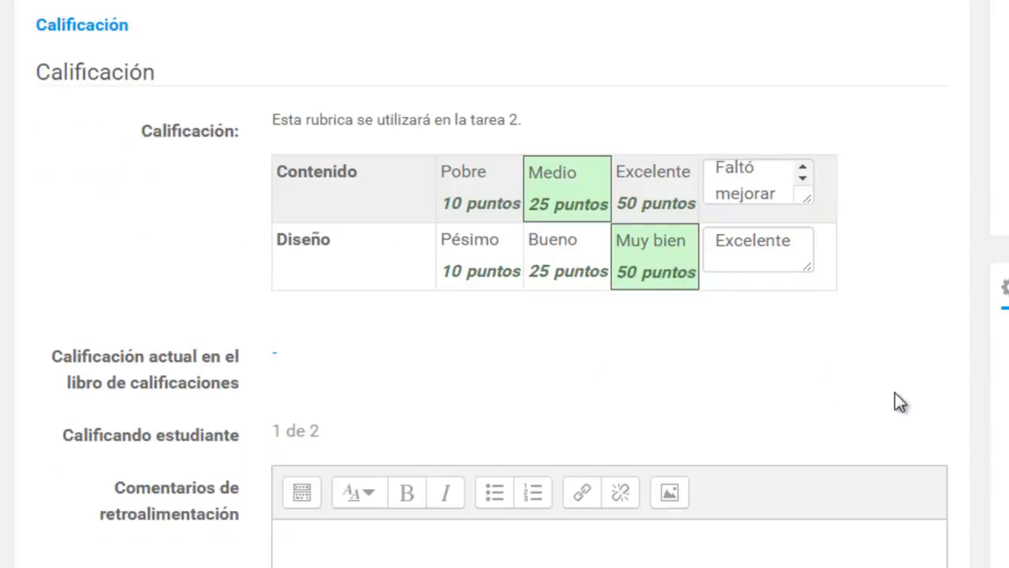
Save the student's rubric grading with student notification kept at Sí, and return to the Tarea 2 submissions table
scroll(895, 385, "down", 3)
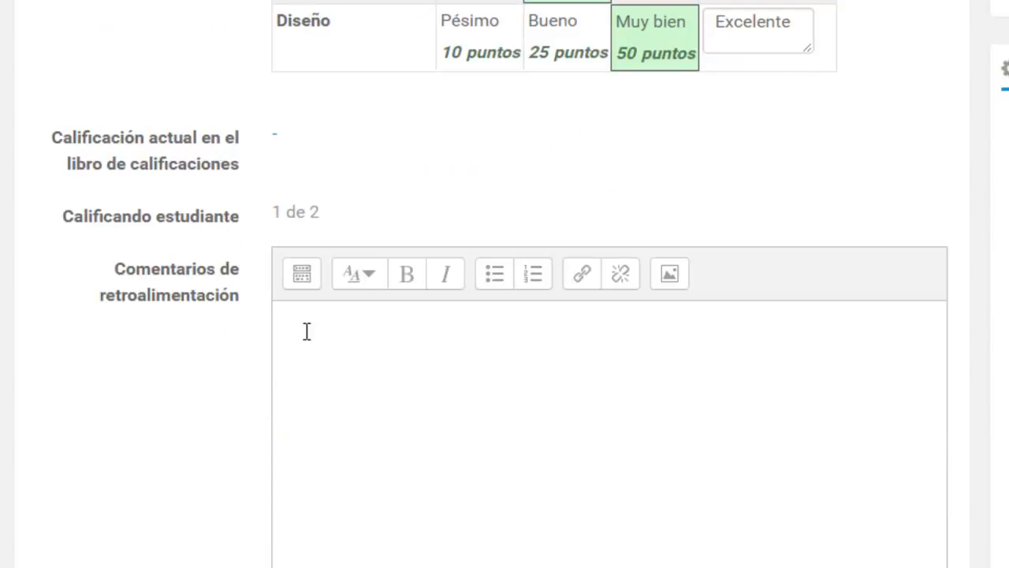
scroll(340, 363, "down", 5)
left_click(347, 365)
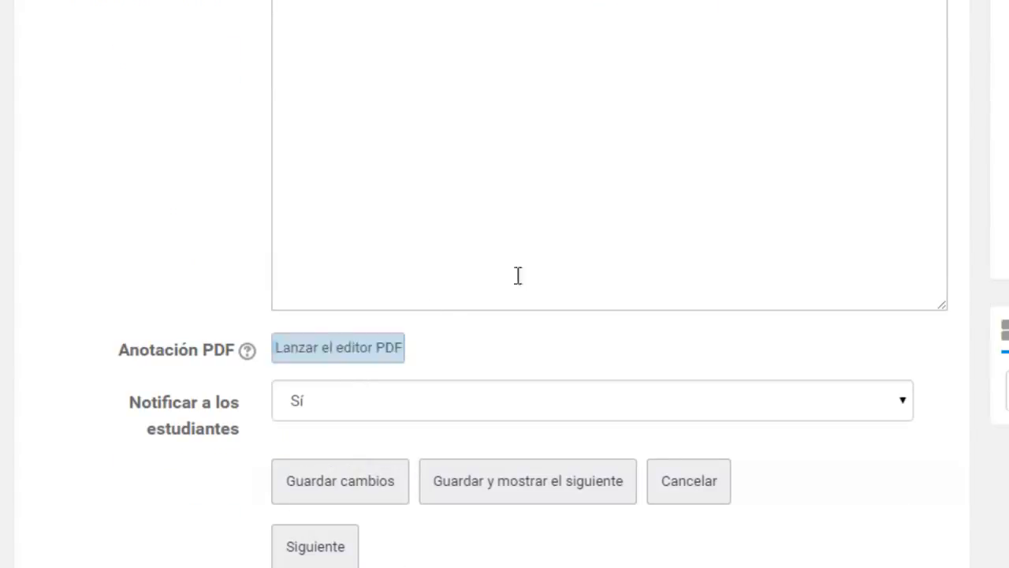
scroll(544, 272, "down", 2)
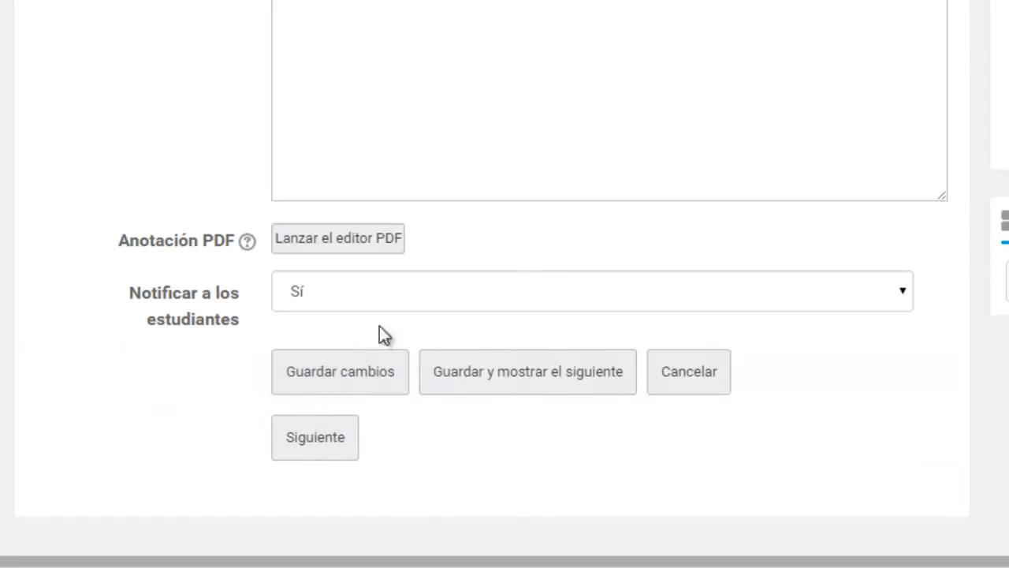
left_click(351, 374)
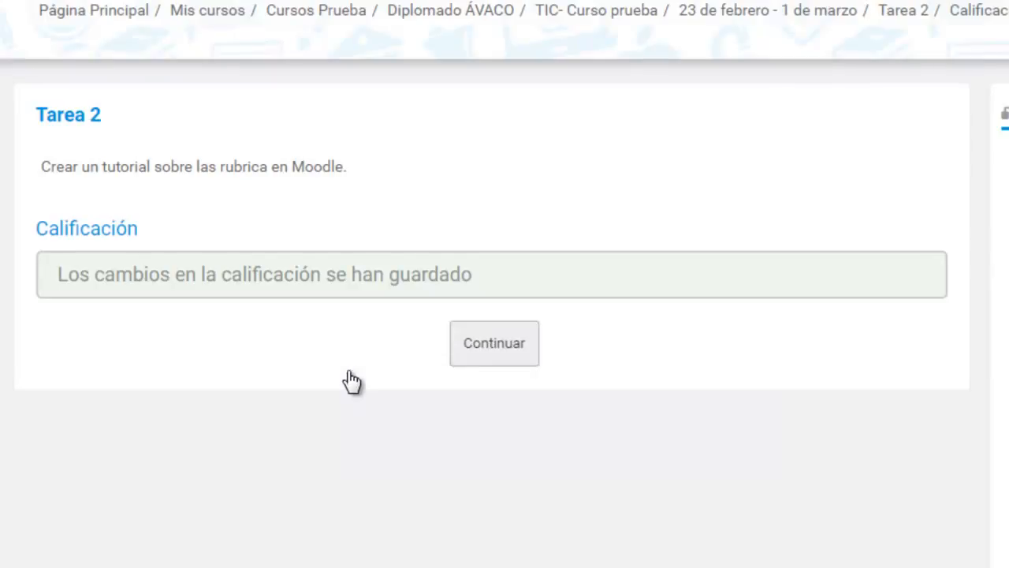
left_click(497, 341)
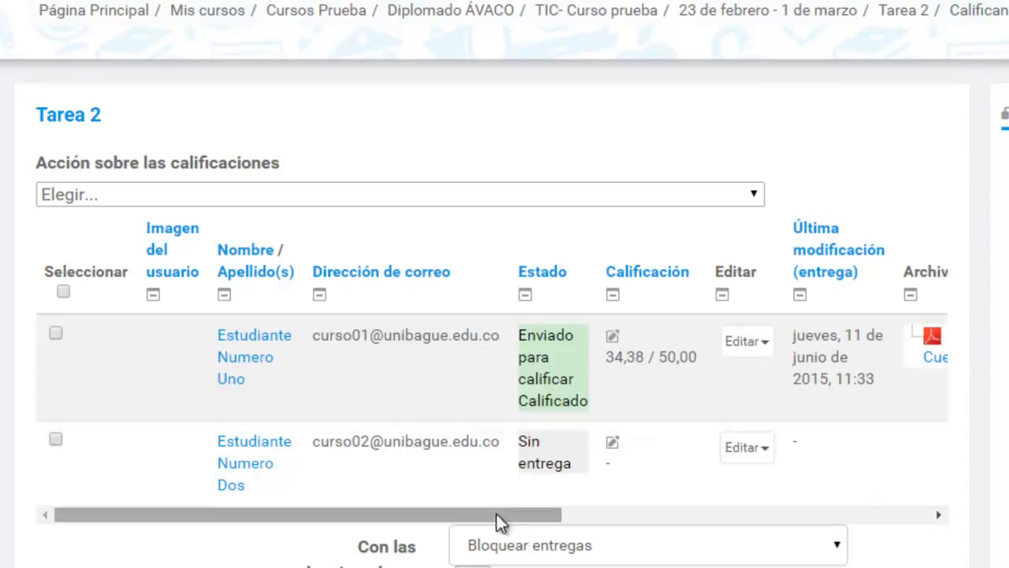
Check the first student's grade in the submissions table, and review the grade and rubric feedback in the refreshed student view
left_click_drag(609, 361, 698, 357)
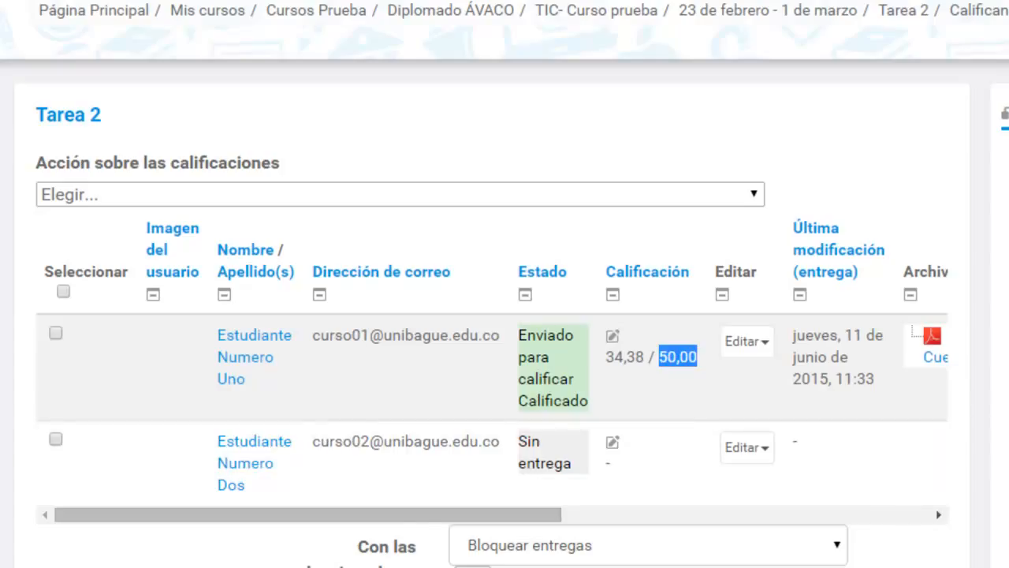
left_click(262, 556)
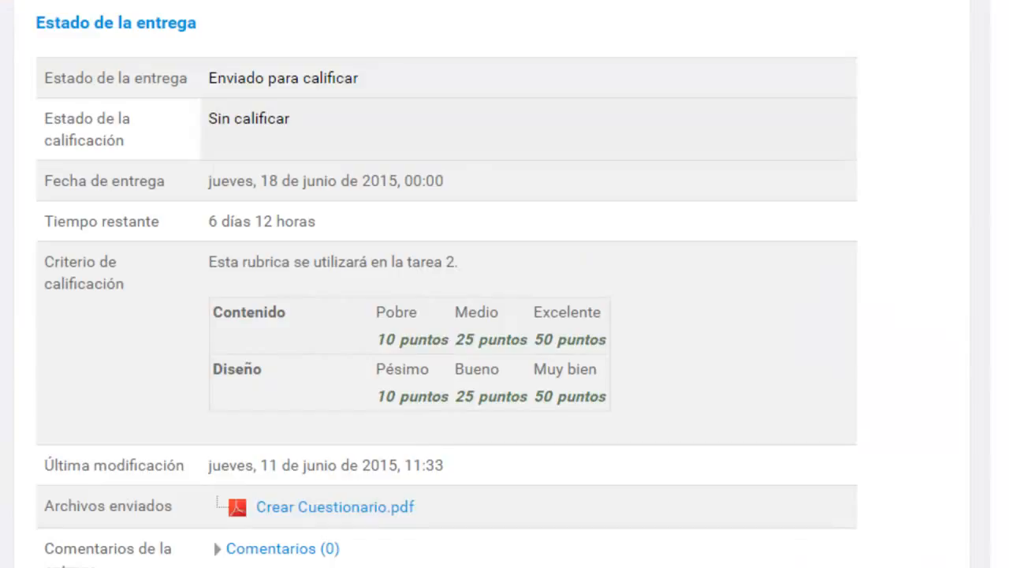
key("F5")
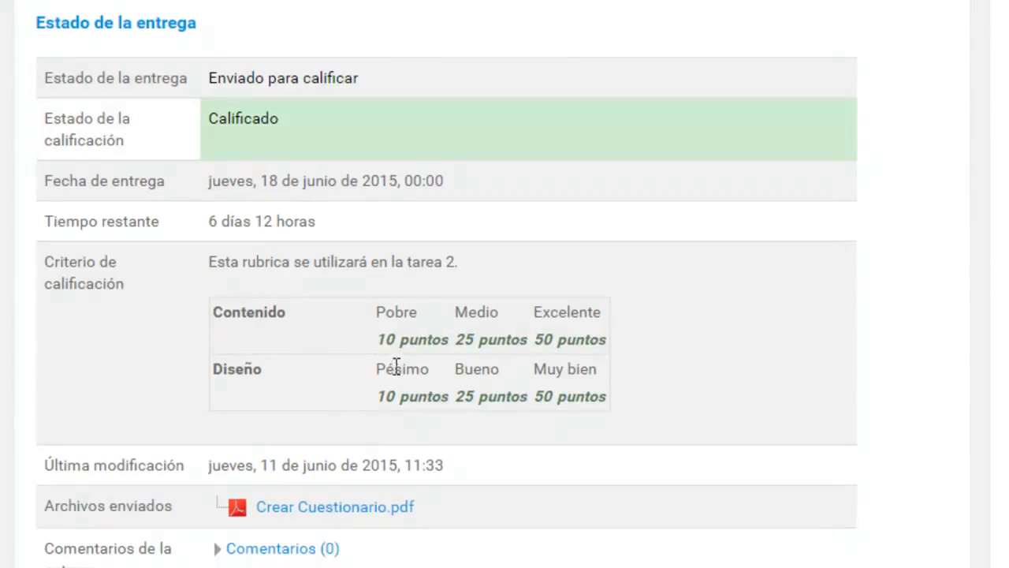
scroll(790, 340, "down", 5)
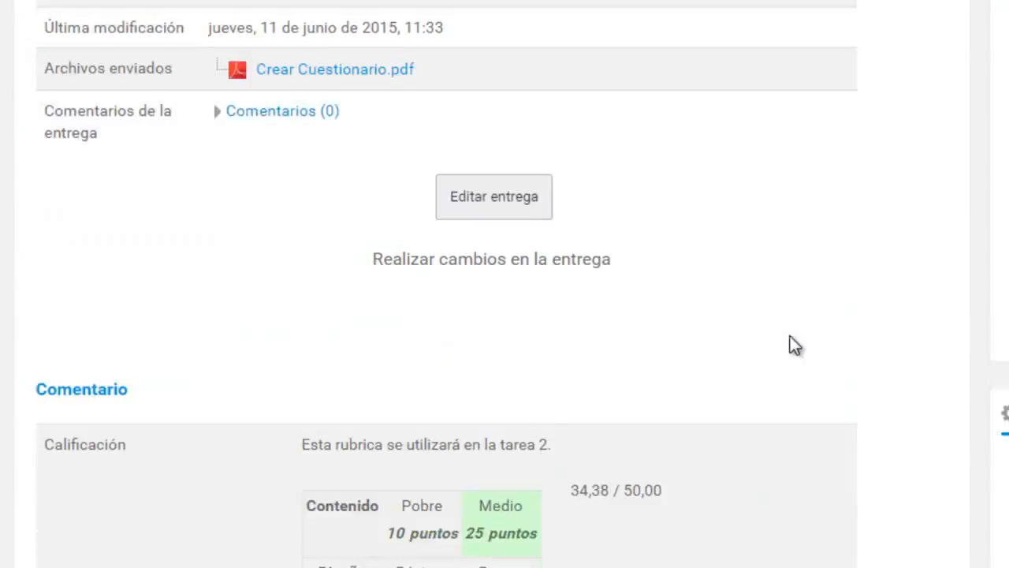
scroll(790, 338, "down", 3)
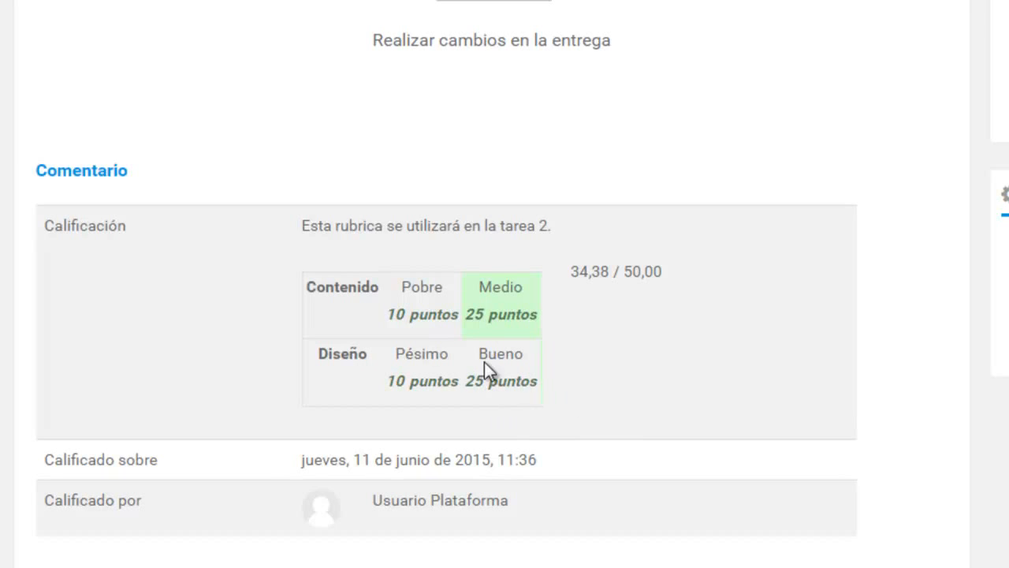
scroll(805, 350, "down", 3)
scroll(806, 350, "up", 10)
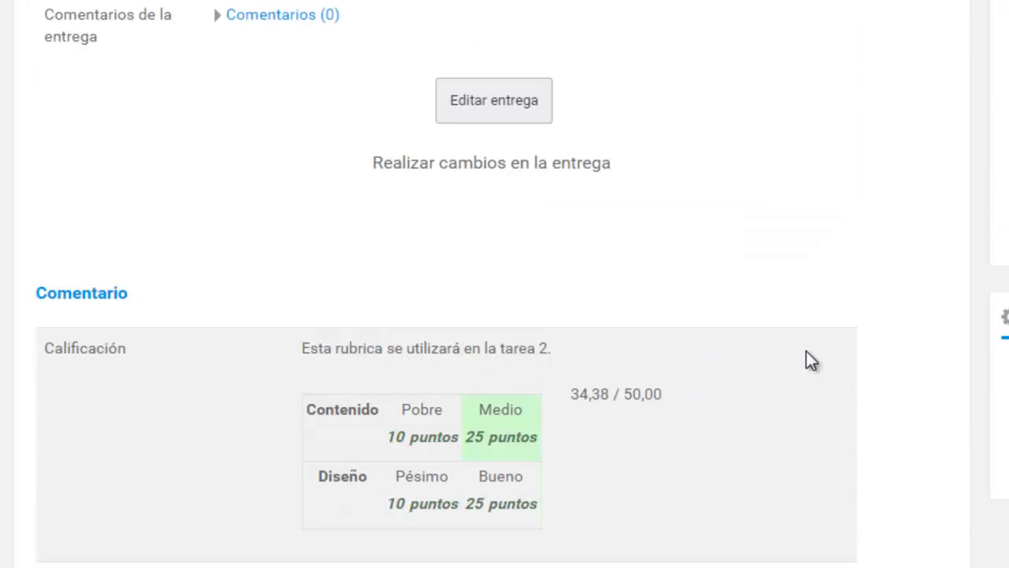
scroll(795, 355, "up", 2)
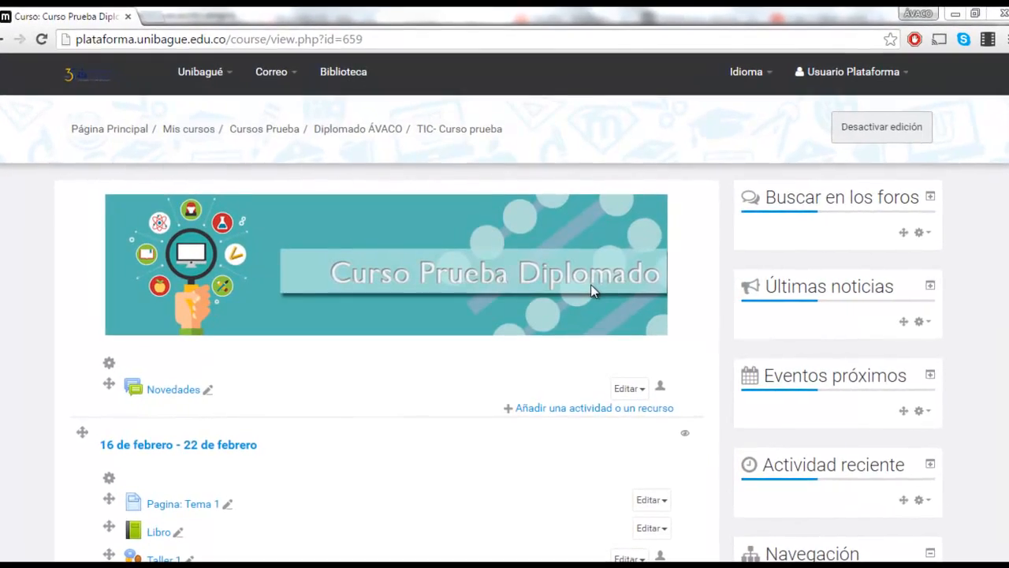
Add a new Tarea activity to the course section 23 de febrero - 1 de marzo
scroll(456, 367, "down", 4)
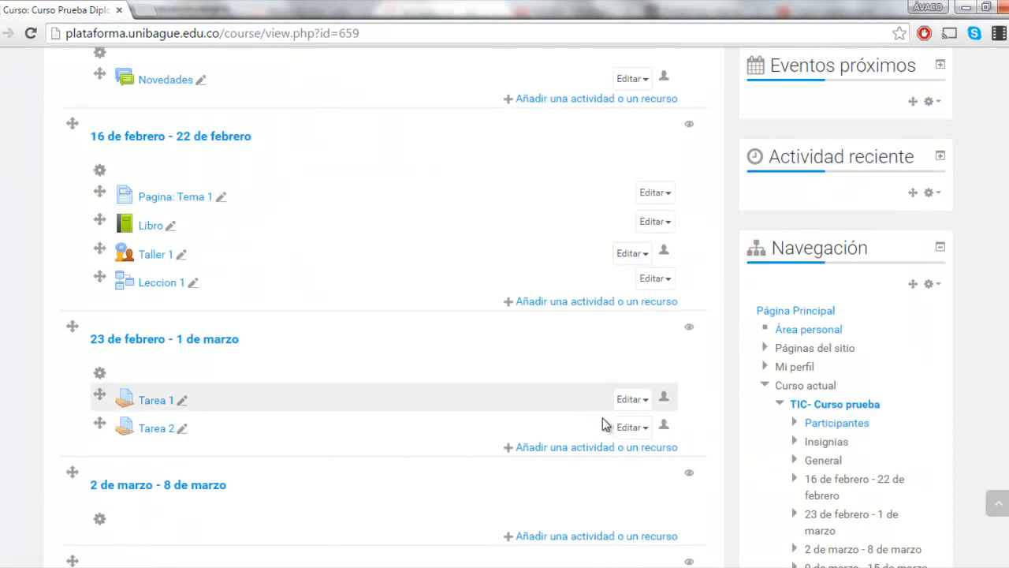
left_click(638, 444)
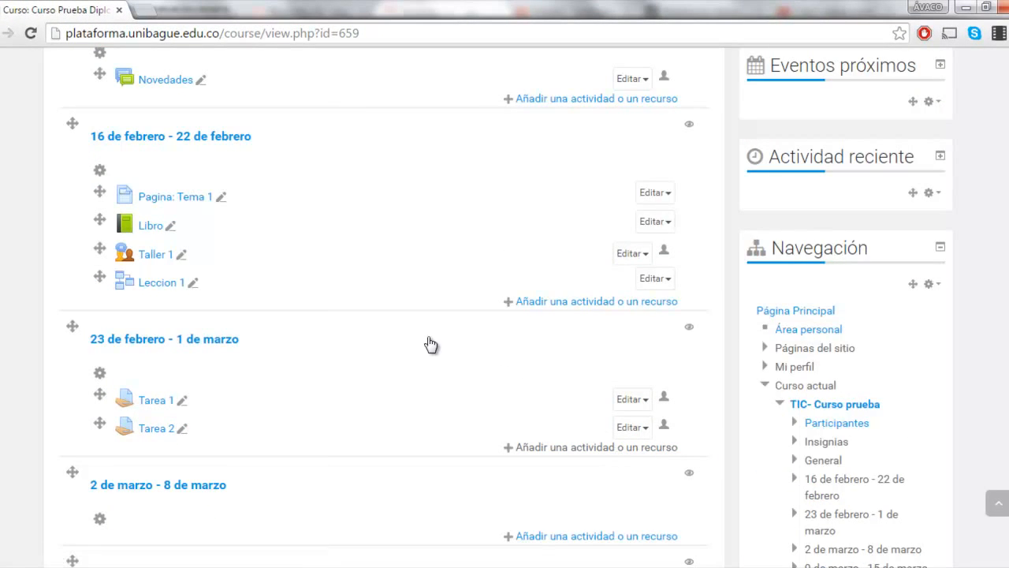
scroll(367, 304, "down", 7)
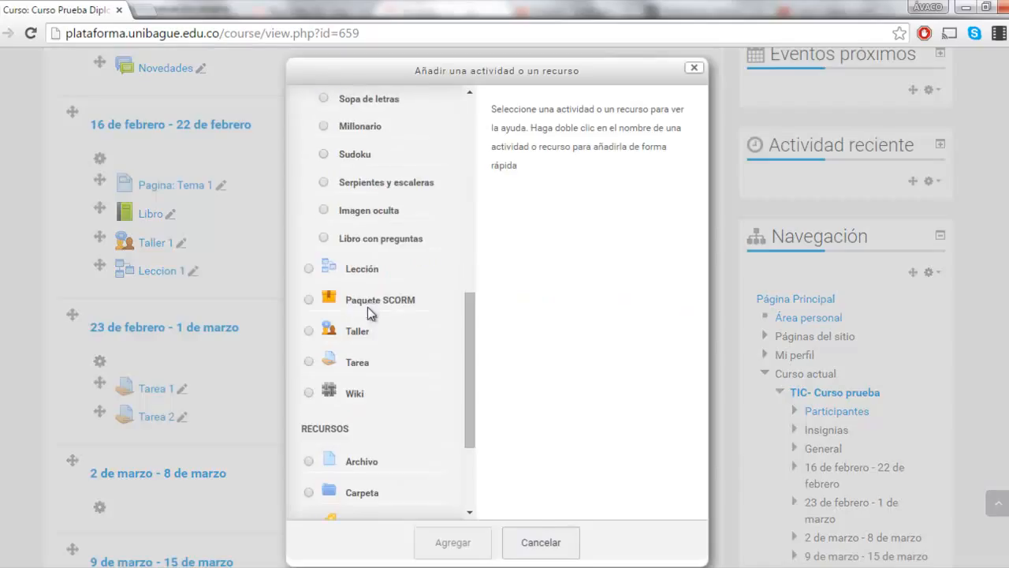
left_click(361, 362)
double_click(361, 362)
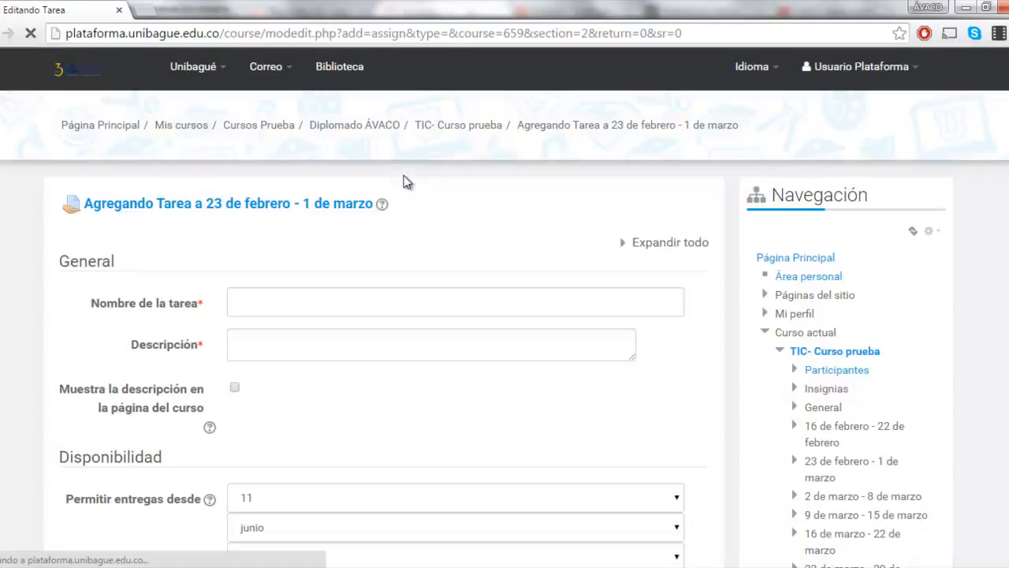
Expand all settings sections, name the assignment "Tarea 3" and describe it as "Enviar un documento sobre las guías de evaluación."
left_click(327, 297)
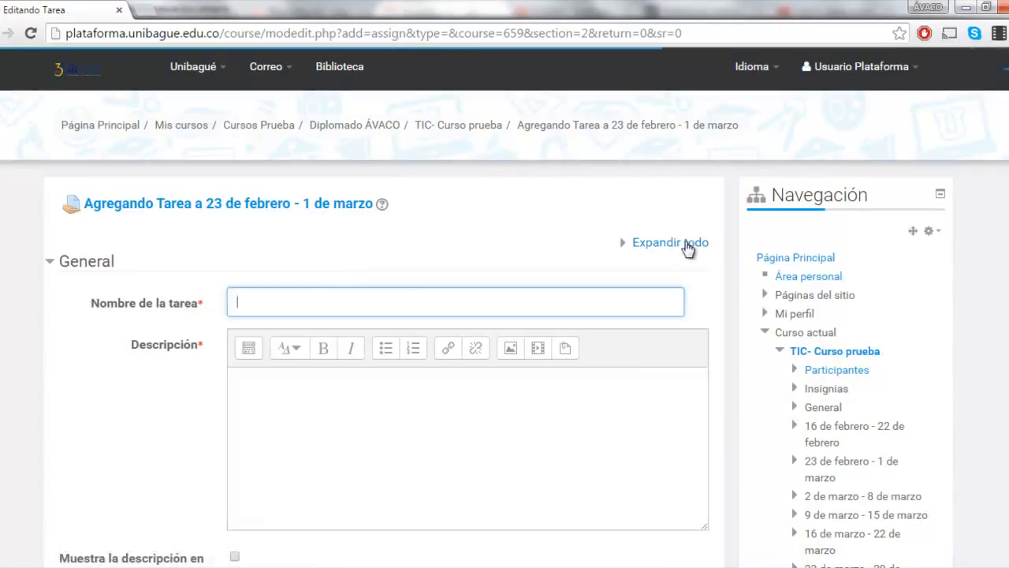
left_click(683, 244)
left_click(398, 322)
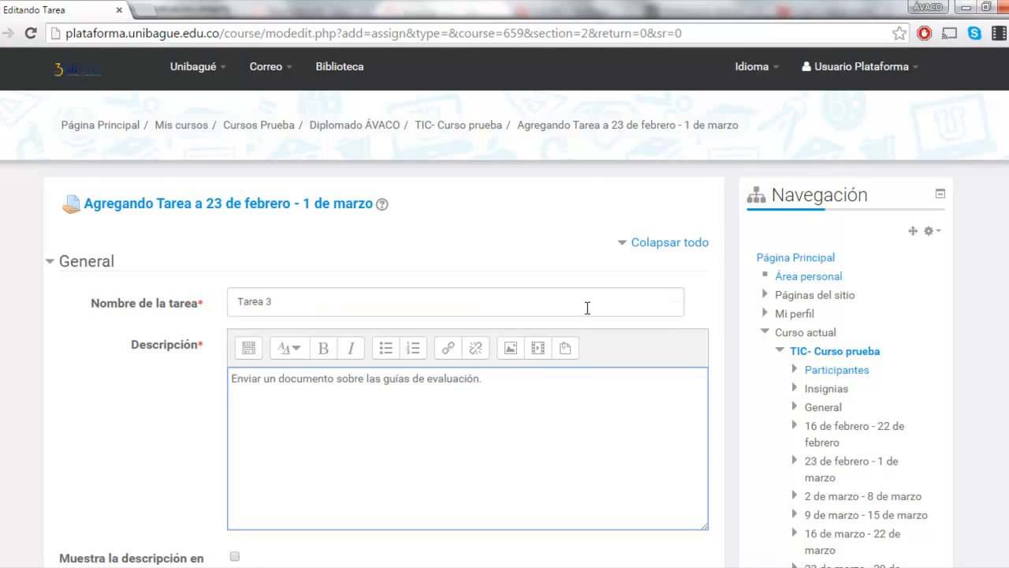
Set the grading method of Tarea 3 to Guía de evaluación, then save the assignment and display it
scroll(586, 309, "down", 3)
scroll(473, 284, "down", 1)
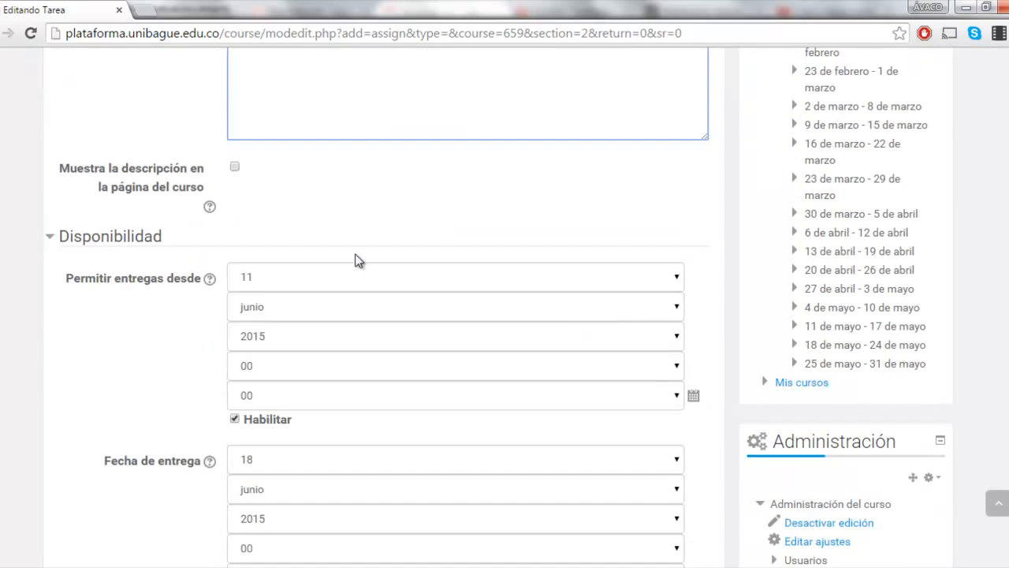
scroll(533, 223, "down", 4)
scroll(534, 227, "down", 9)
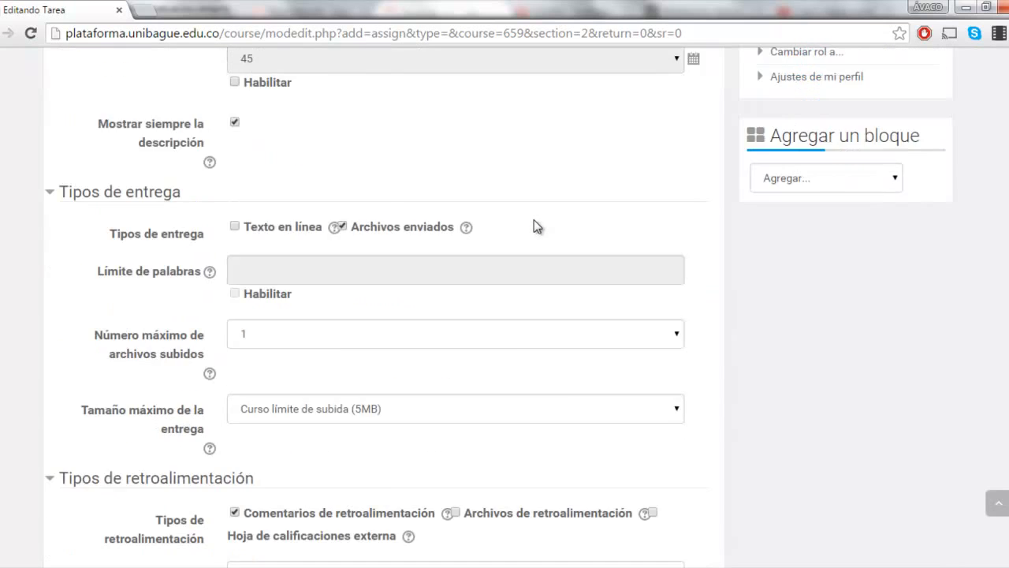
scroll(534, 226, "down", 5)
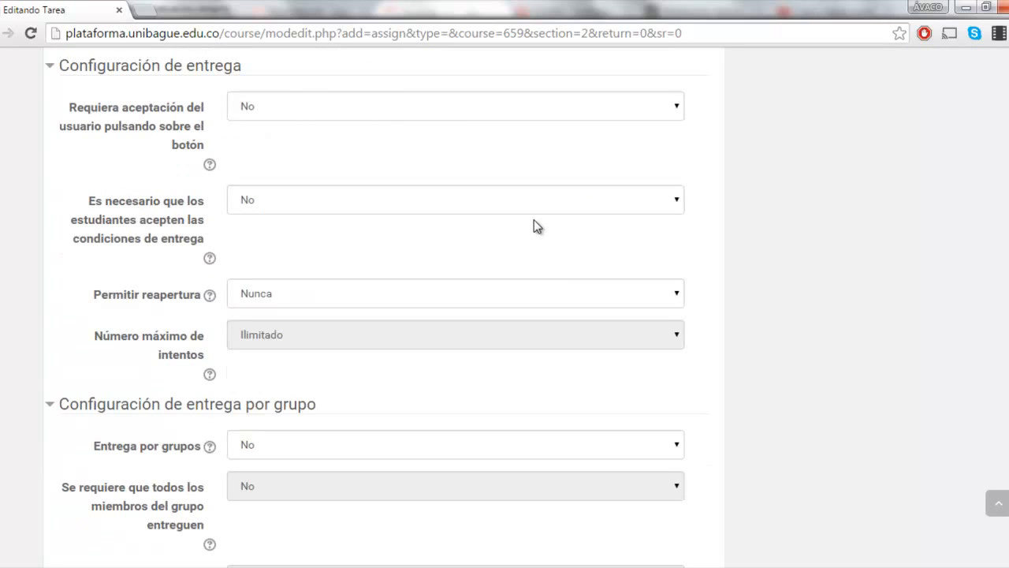
scroll(533, 226, "down", 10)
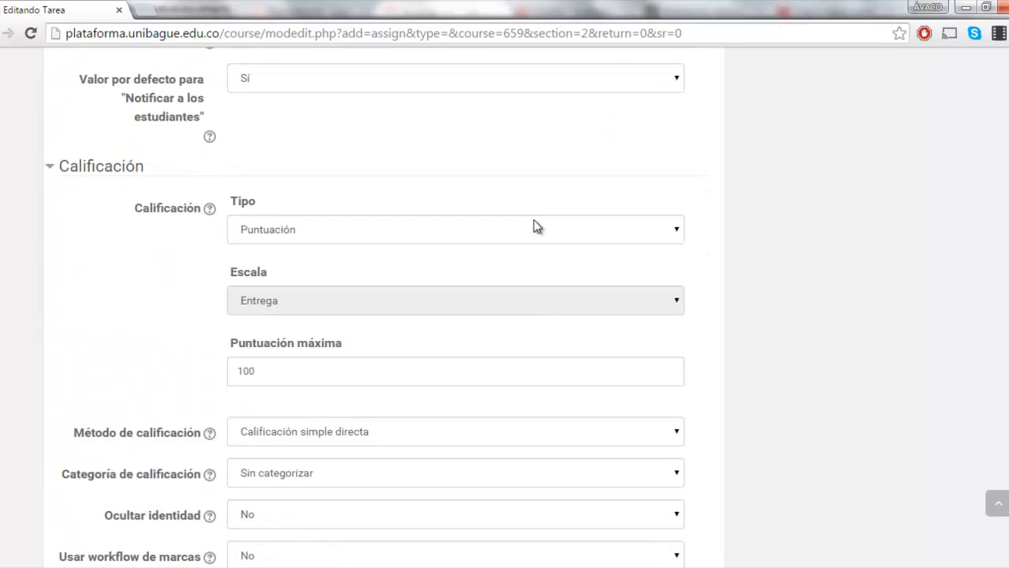
scroll(534, 226, "down", 1)
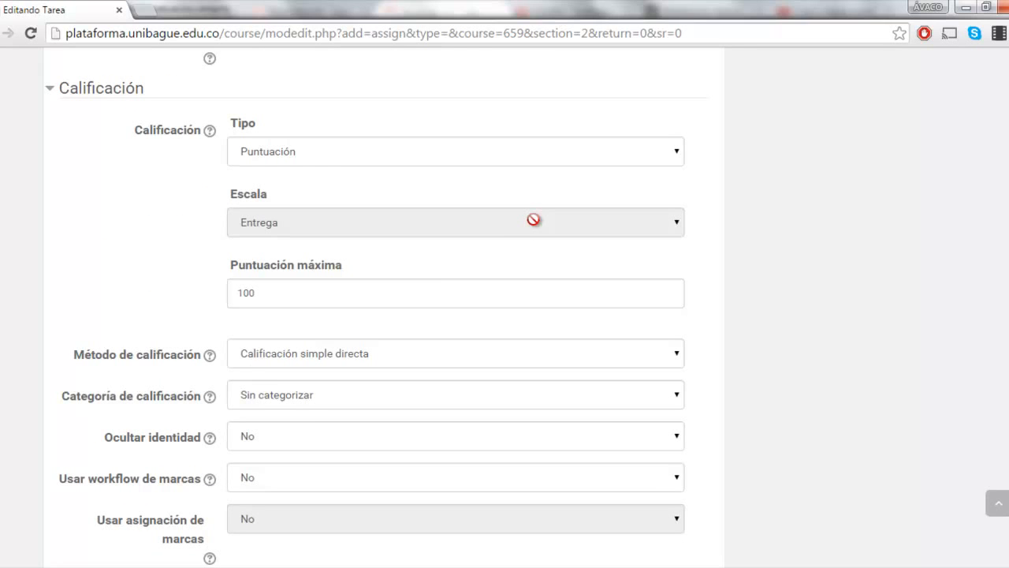
left_click(335, 357)
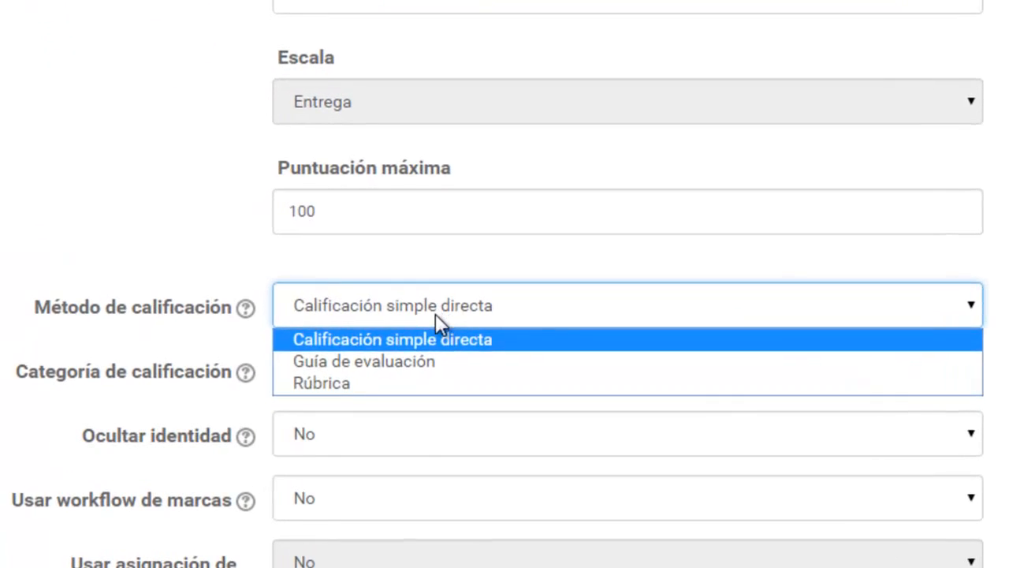
left_click(420, 360)
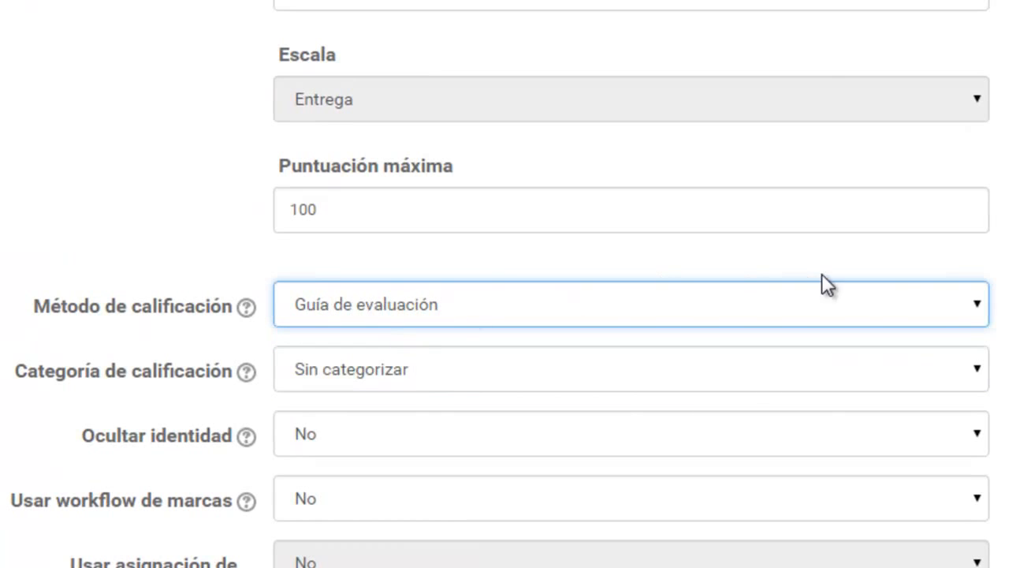
left_click(1003, 304)
scroll(1003, 303, "down", 9)
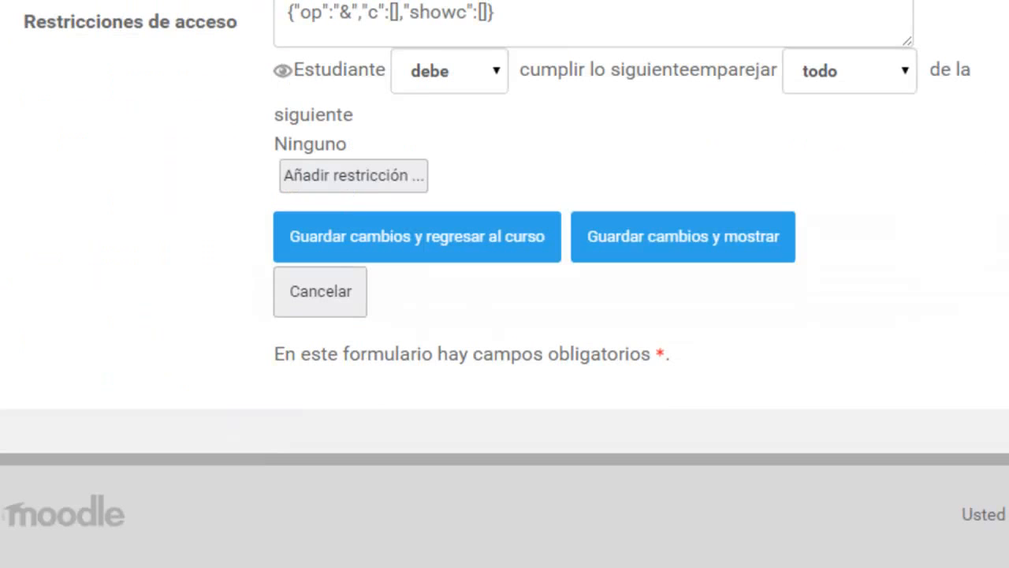
left_click(728, 255)
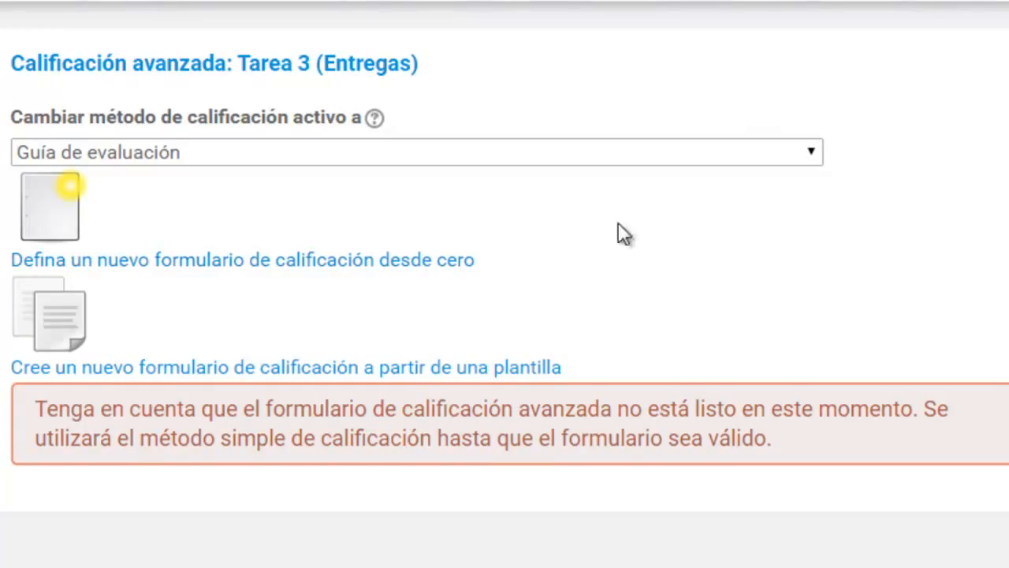
Define a new grading form from scratch named "Guía 1" with the description "Guía para calificar esta actividad."
left_click(344, 265)
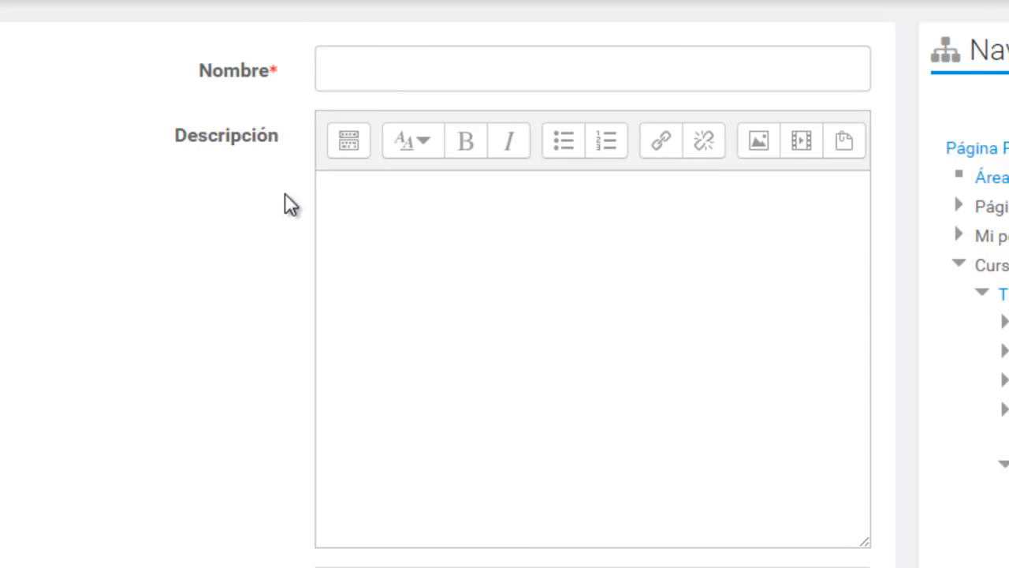
left_click(415, 70)
type("Guía 1")
left_click(541, 255)
type("Guía para calificar esta actividad.")
Define the first criterion "El estudiante subió el archivo, pero no especificó el tema principal." with evaluator description "Qué tan bien referenciada está esta actividad." and maximum 50
scroll(273, 275, "down", 2)
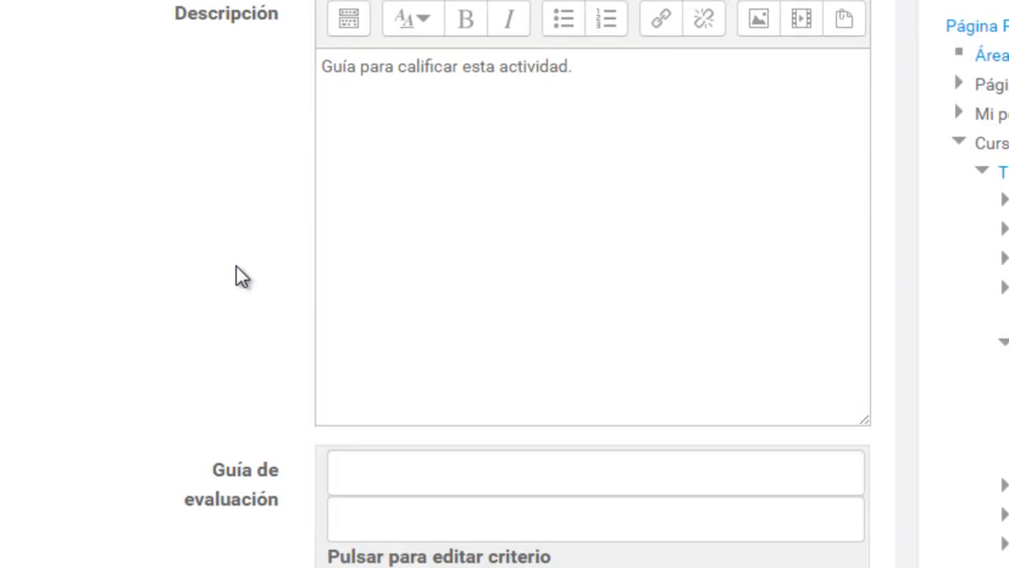
scroll(235, 266, "down", 5)
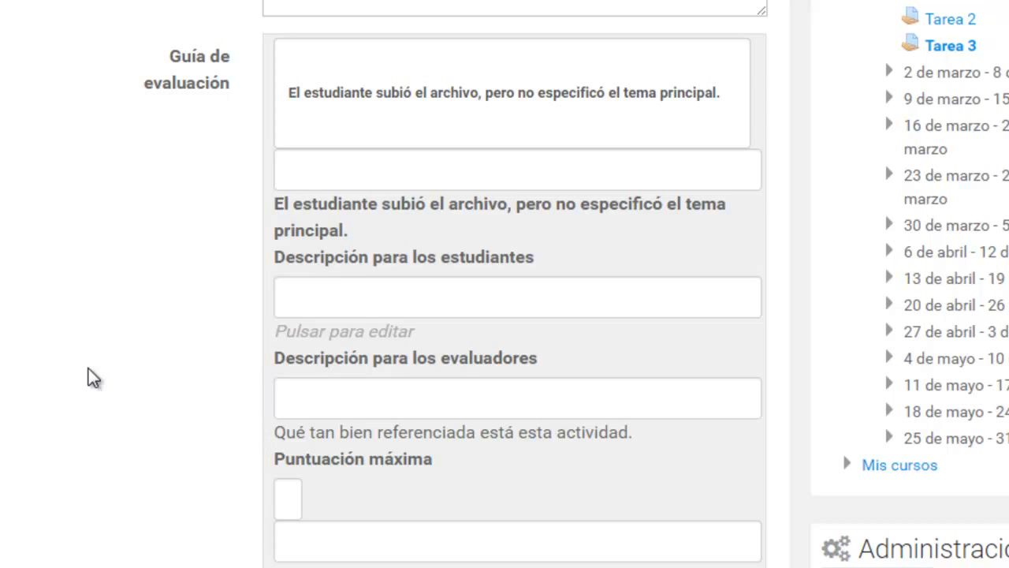
scroll(89, 368, "down", 3)
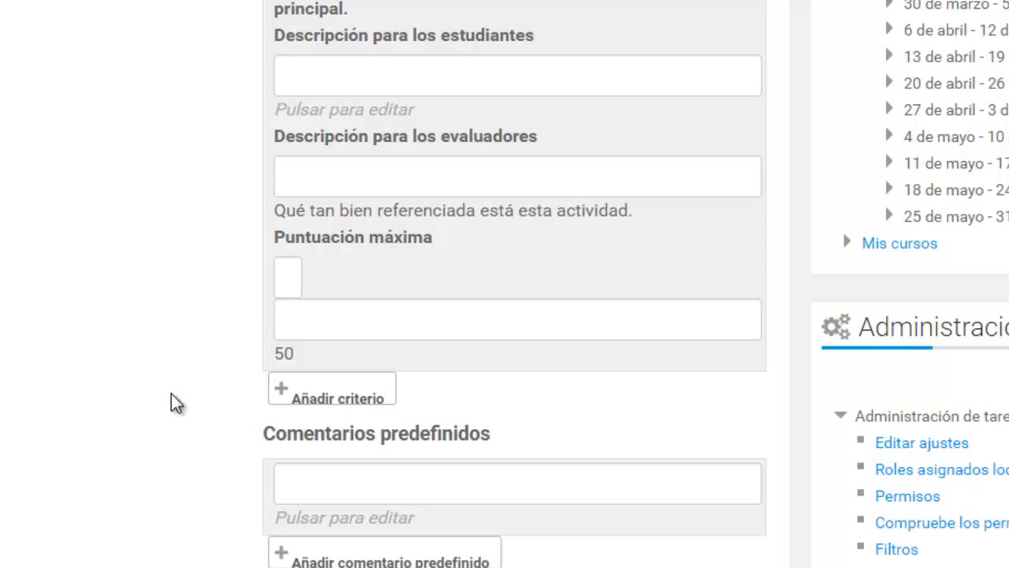
Add criterion "El estudiante no incluyó imágenes en el documento." with evaluator description "El documento debe tener mínimo 3 imágenes" and maximum 30, and save the guide
left_click(352, 399)
scroll(157, 372, "down", 3)
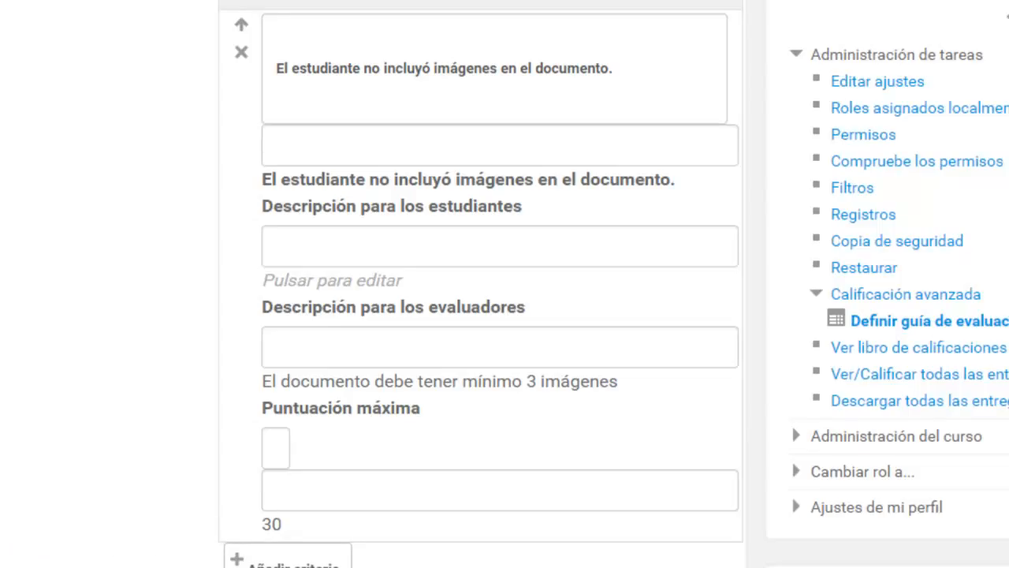
scroll(505, 315, "down", 3)
scroll(48, 323, "down", 5)
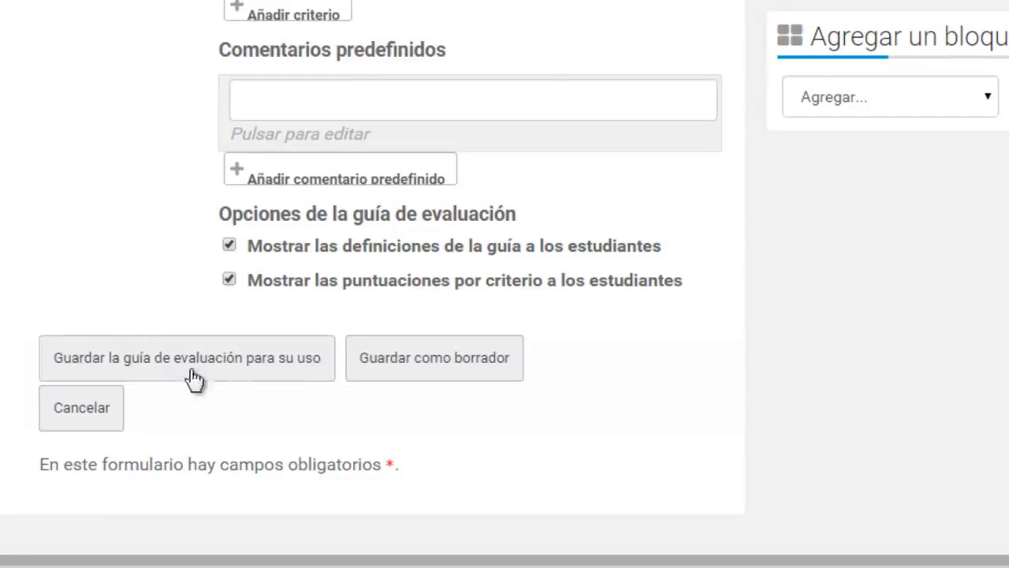
left_click(187, 365)
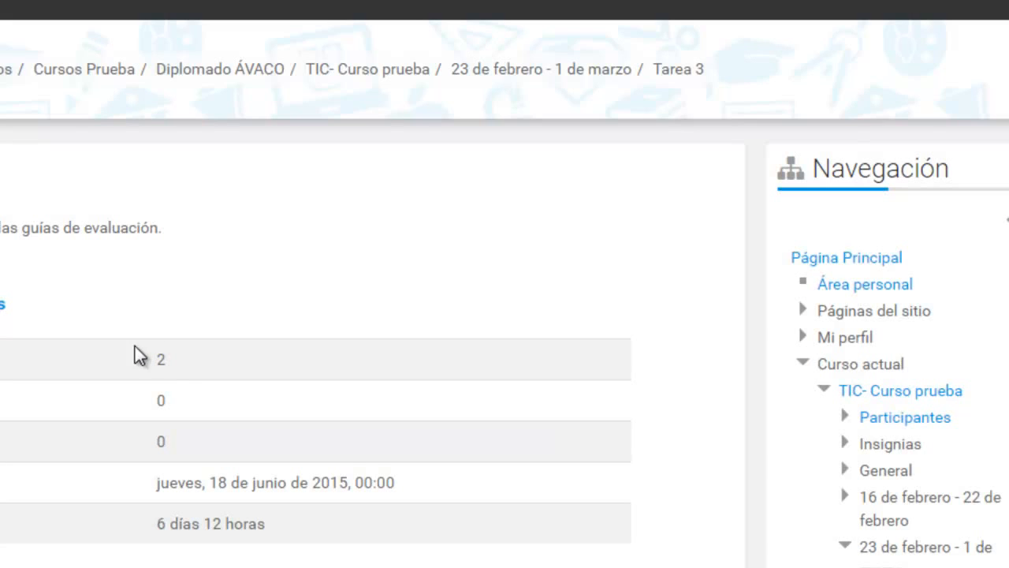
Open the Tarea 3 submissions table and bring up the evaluation guide for grading the first student's submission
scroll(6, 261, "down", 2)
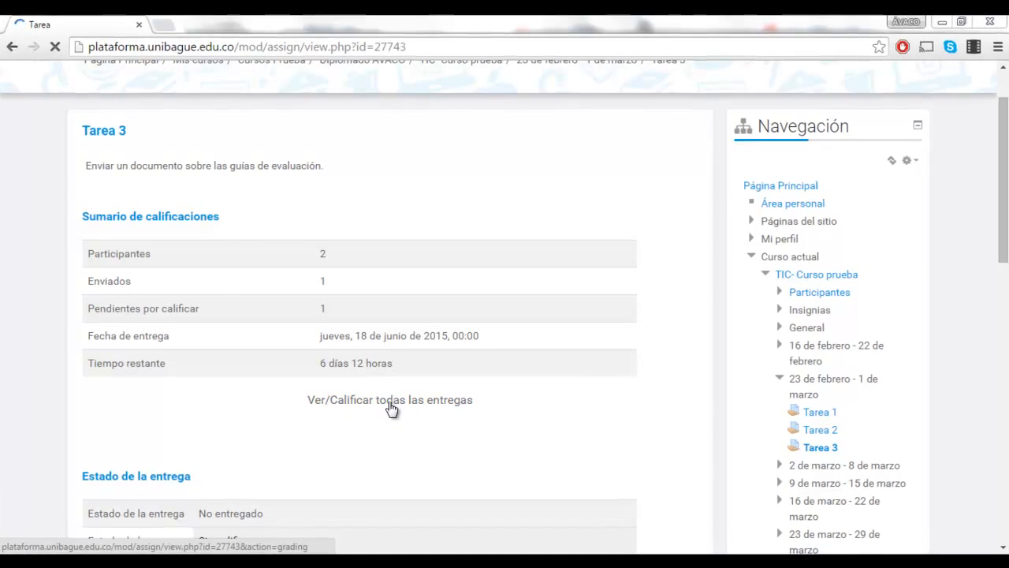
left_click(347, 405)
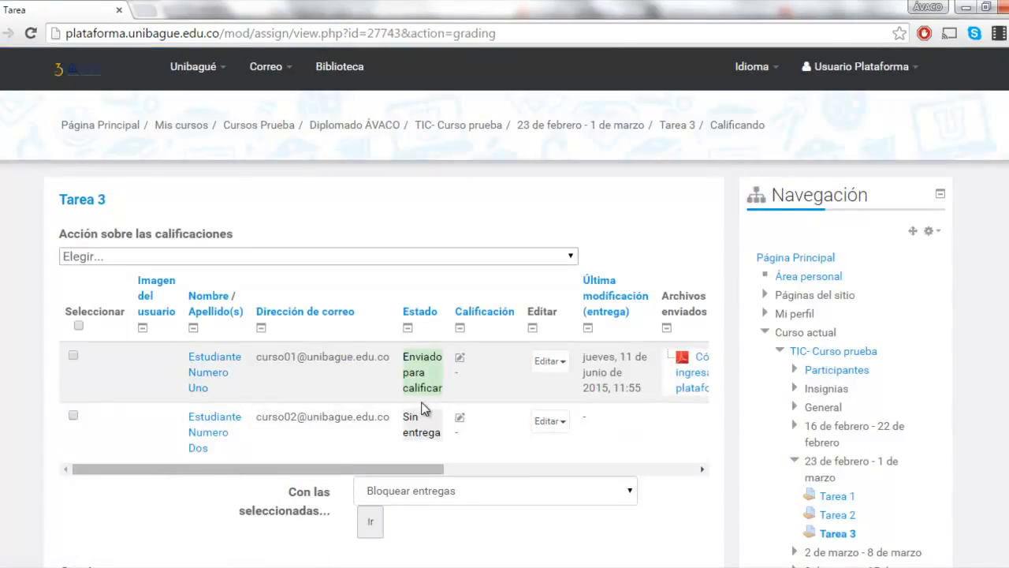
left_click(462, 364)
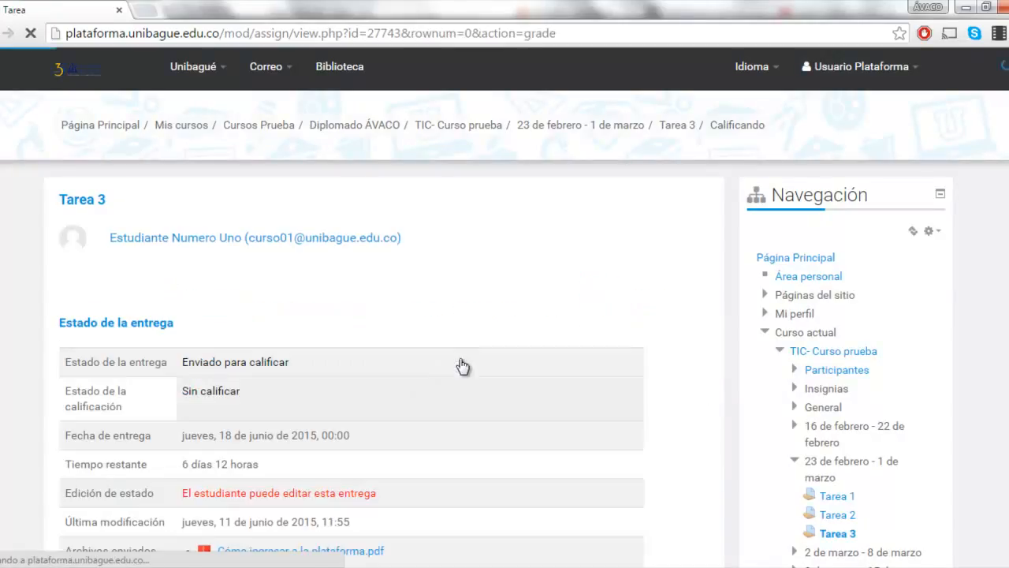
scroll(683, 300, "down", 2)
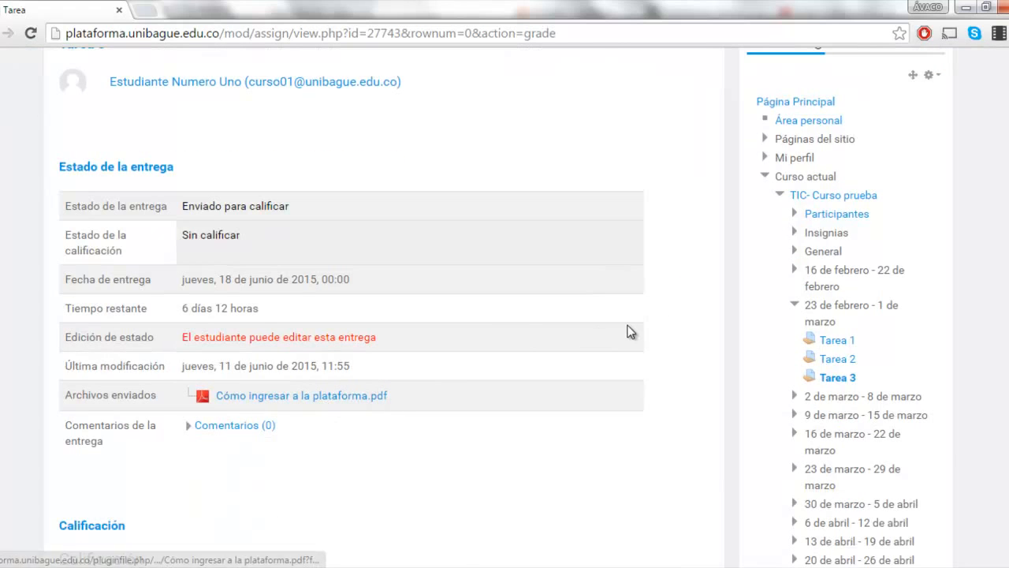
scroll(455, 432, "down", 3)
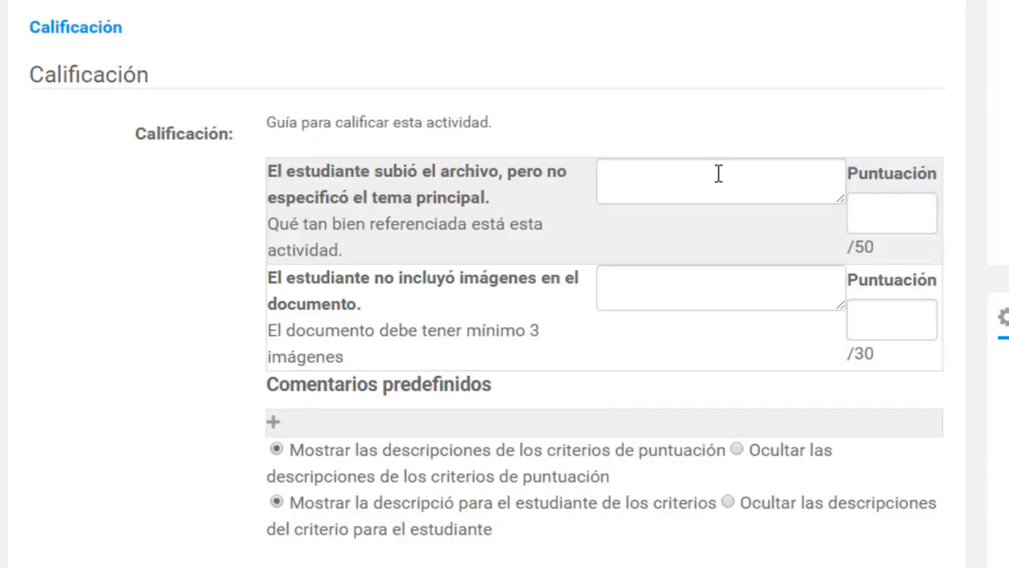
left_click(720, 299)
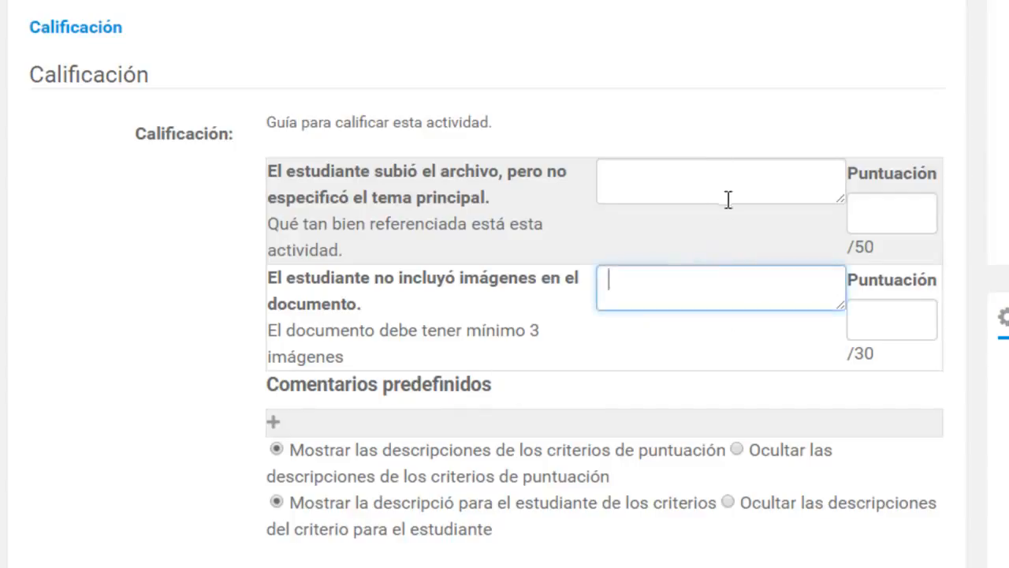
left_click(747, 170)
left_click(892, 215)
left_click(885, 325)
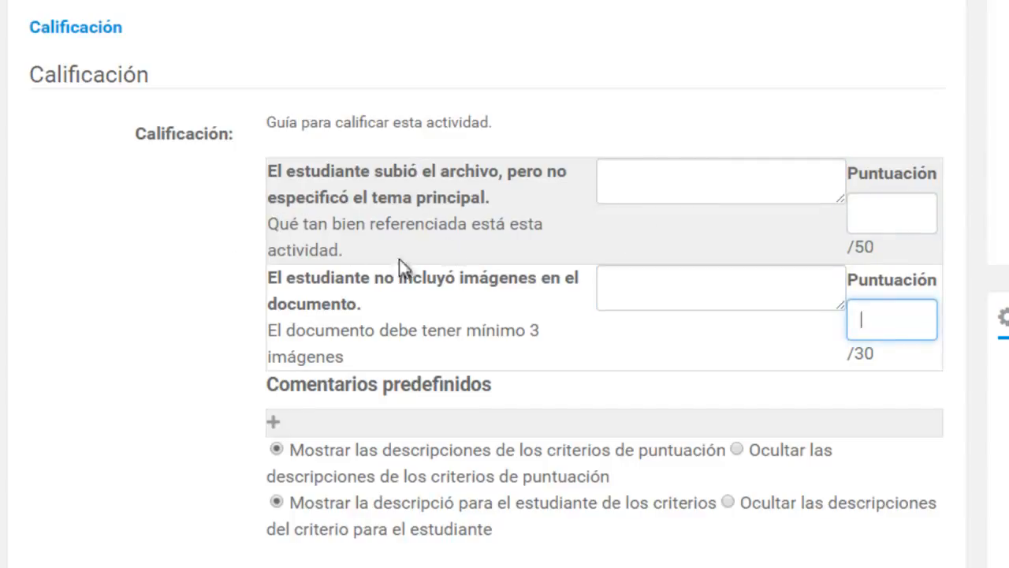
Score the first student's submission 40 on the main-topic criterion and 25 on the images criterion
left_click(899, 216)
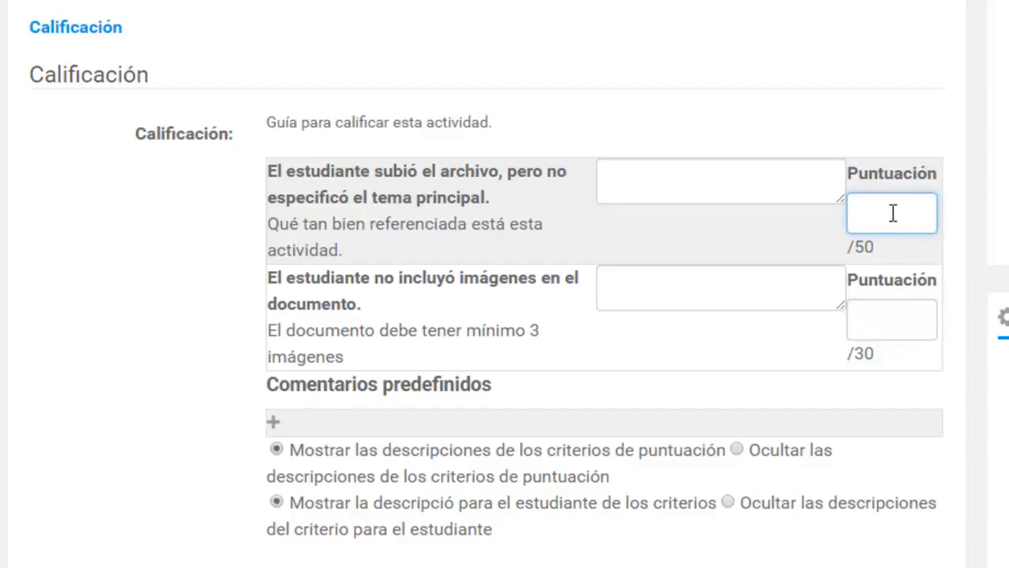
type("40")
left_click(882, 320)
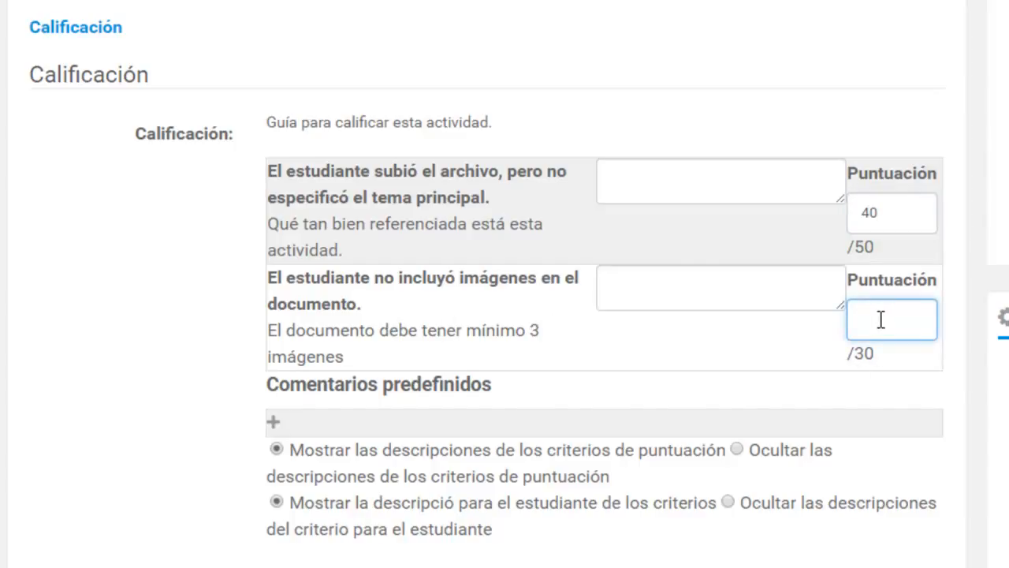
type("25")
left_click(102, 367)
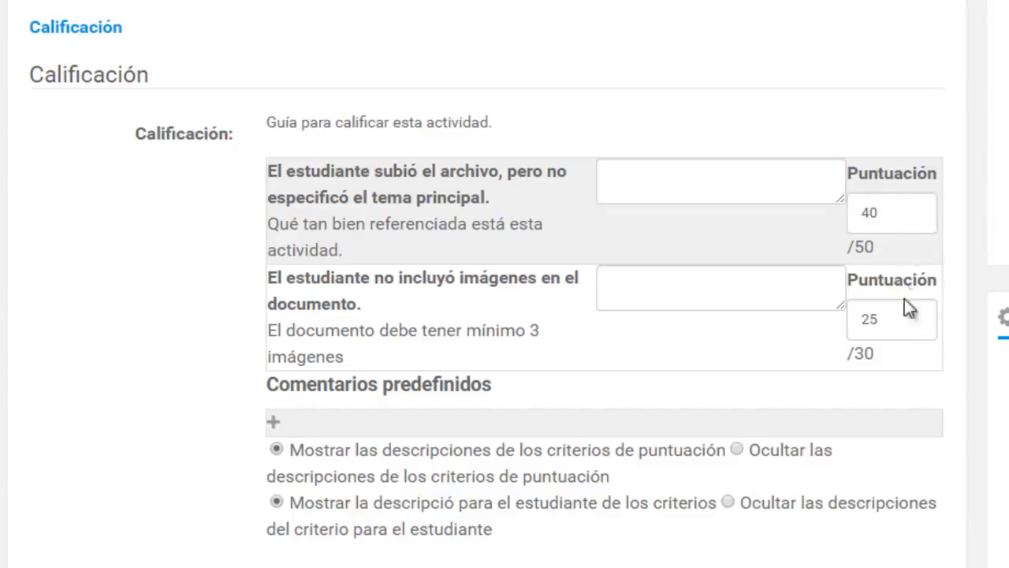
Add the comment "Bien hecho" to the main-topic criterion and "Muy bien" to the images criterion
left_click(691, 180)
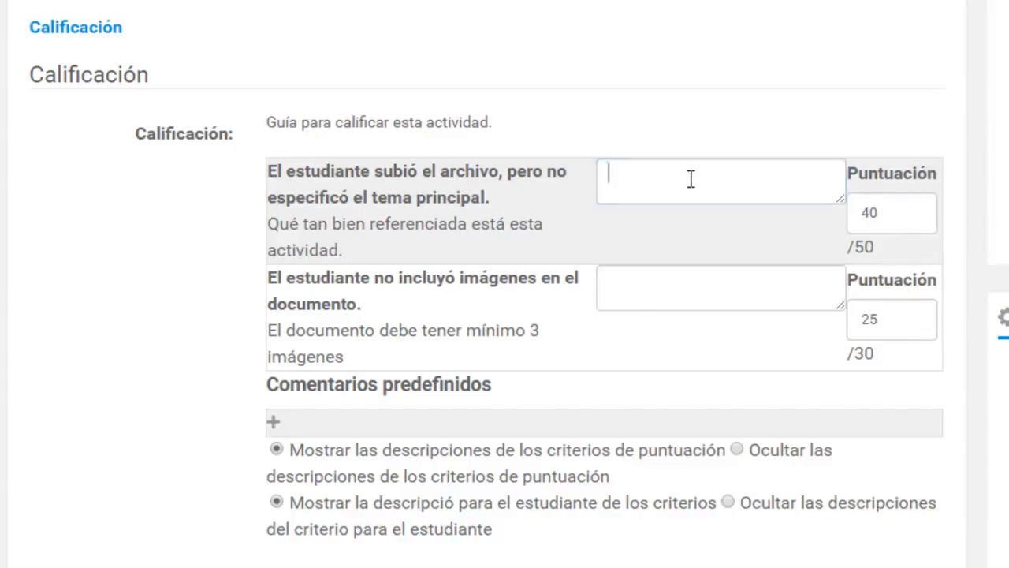
left_click(650, 280)
left_click(636, 185)
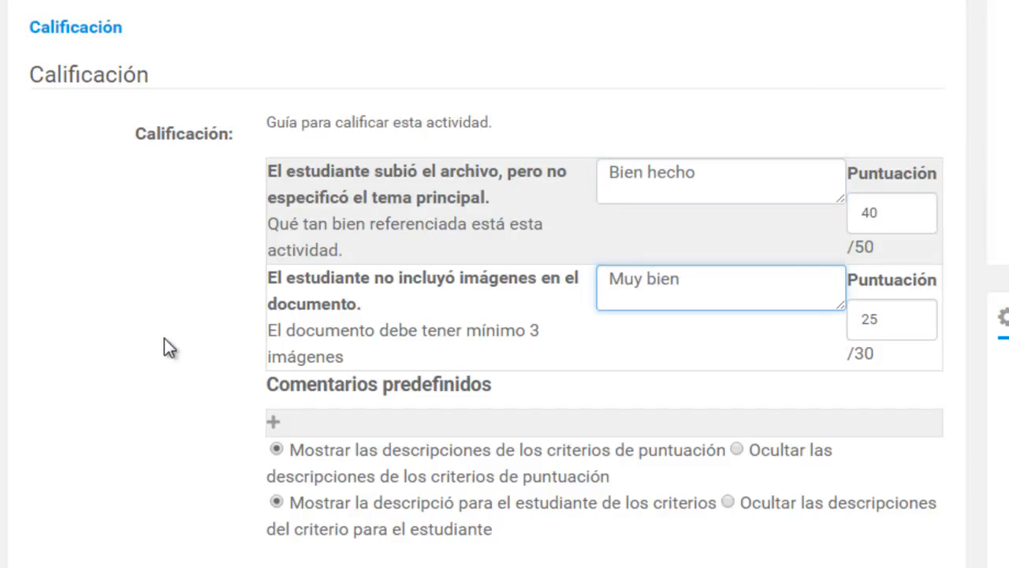
Save the student's evaluation guide grading with student notification kept at Sí, and return to the Tarea 3 submissions table
scroll(164, 337, "down", 3)
scroll(164, 338, "down", 3)
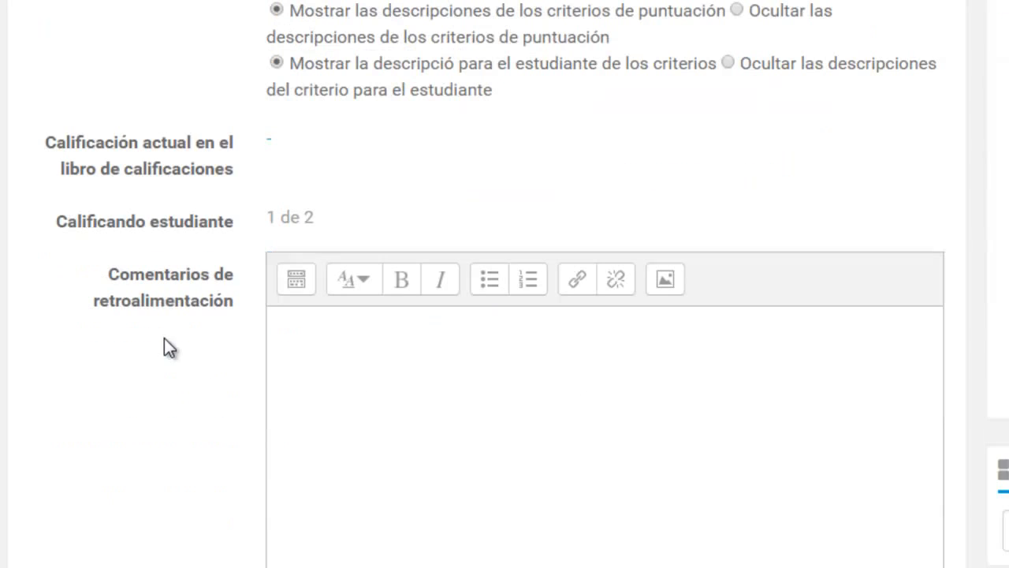
scroll(69, 337, "down", 5)
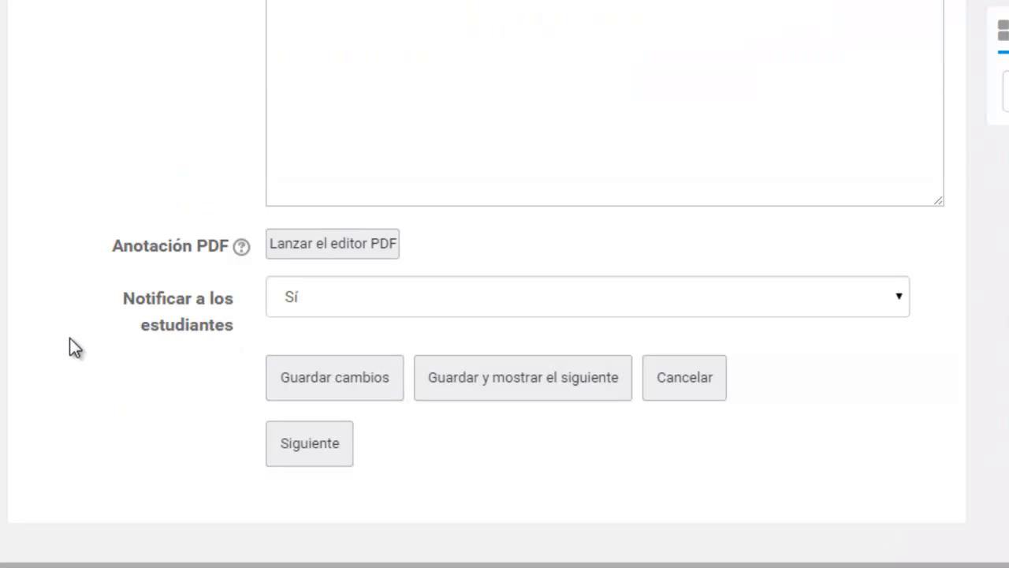
left_click(369, 386)
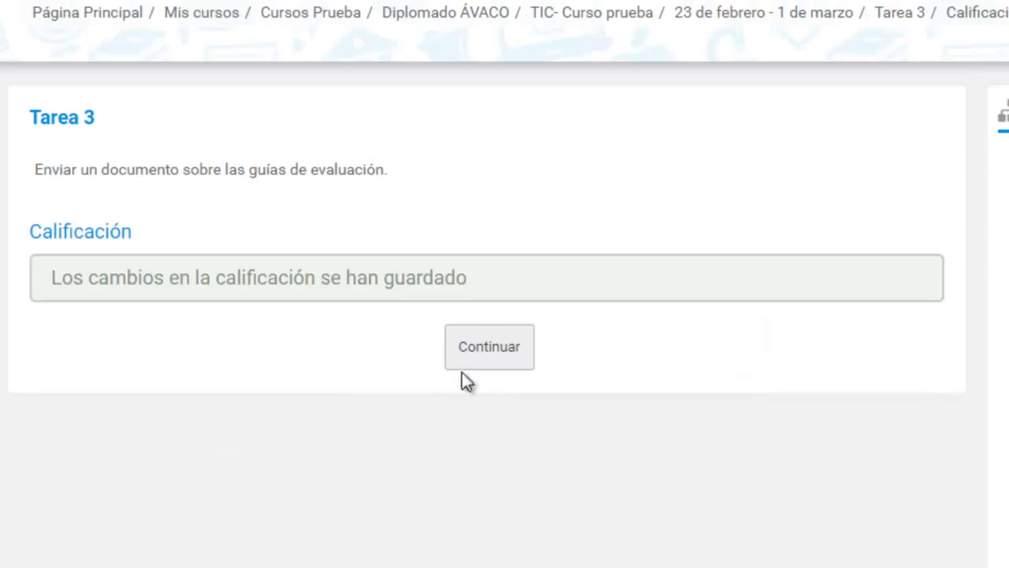
left_click(473, 359)
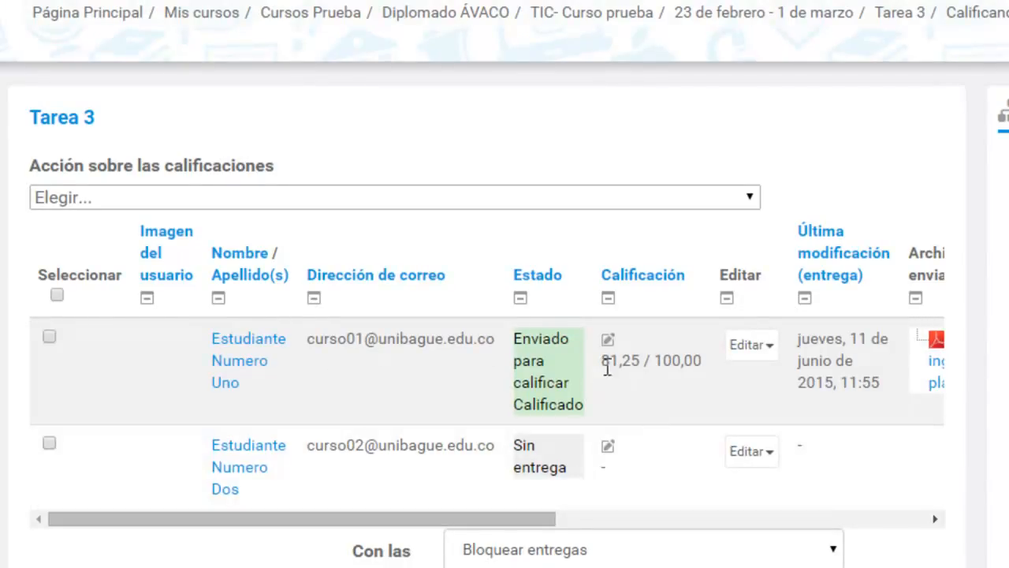
Check the first student's grade and guide feedback in the submissions table and refreshed student view, and return to the TIC- Curso prueba page
left_click_drag(602, 362, 707, 364)
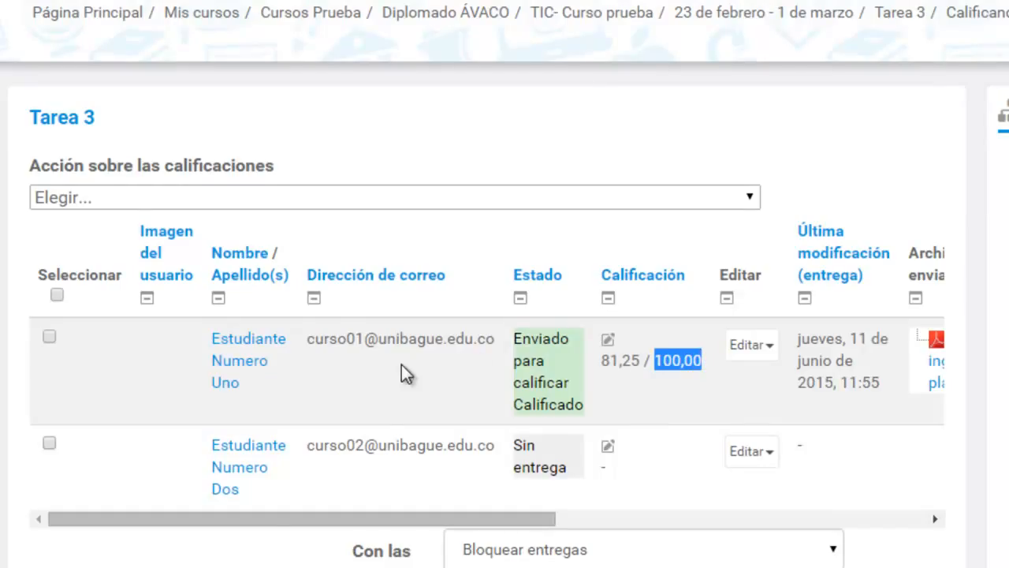
left_click(180, 567)
left_click(279, 560)
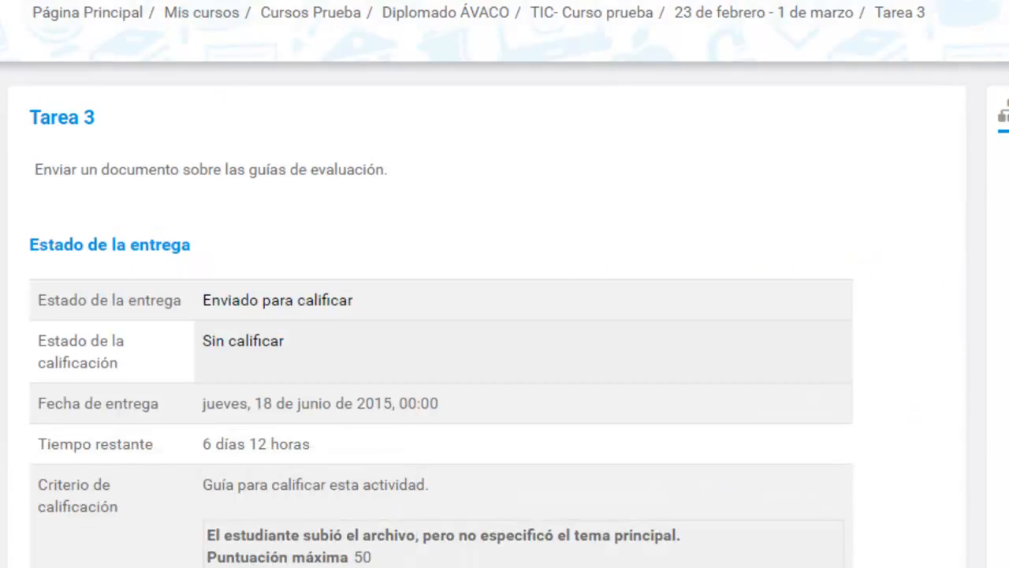
key("F5")
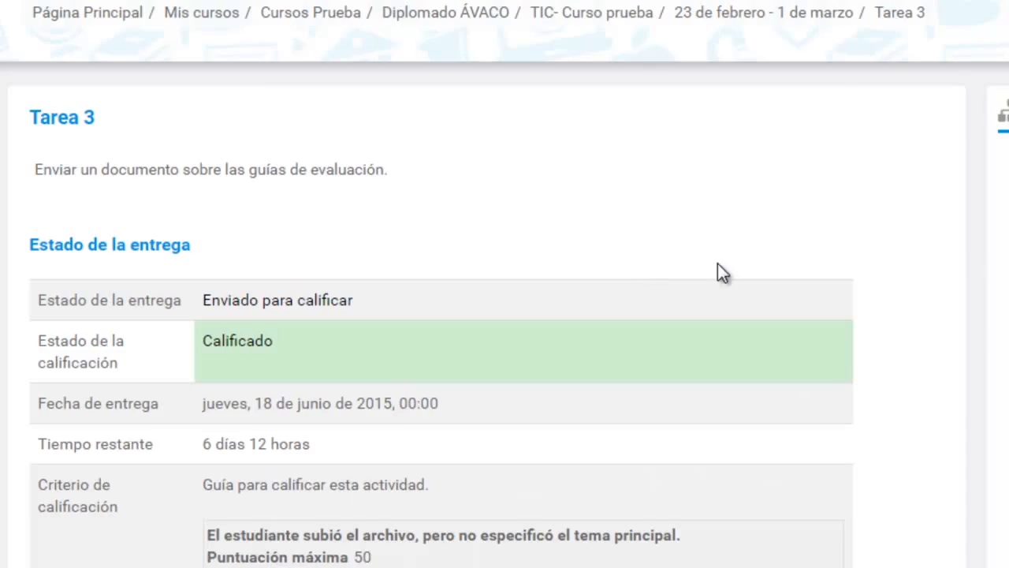
scroll(858, 275, "down", 12)
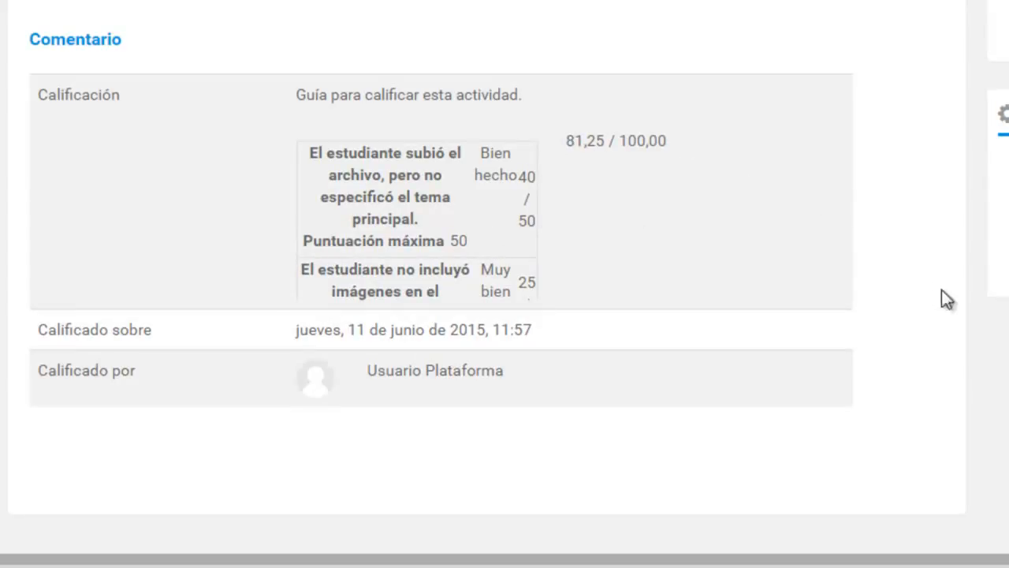
scroll(941, 290, "up", 15)
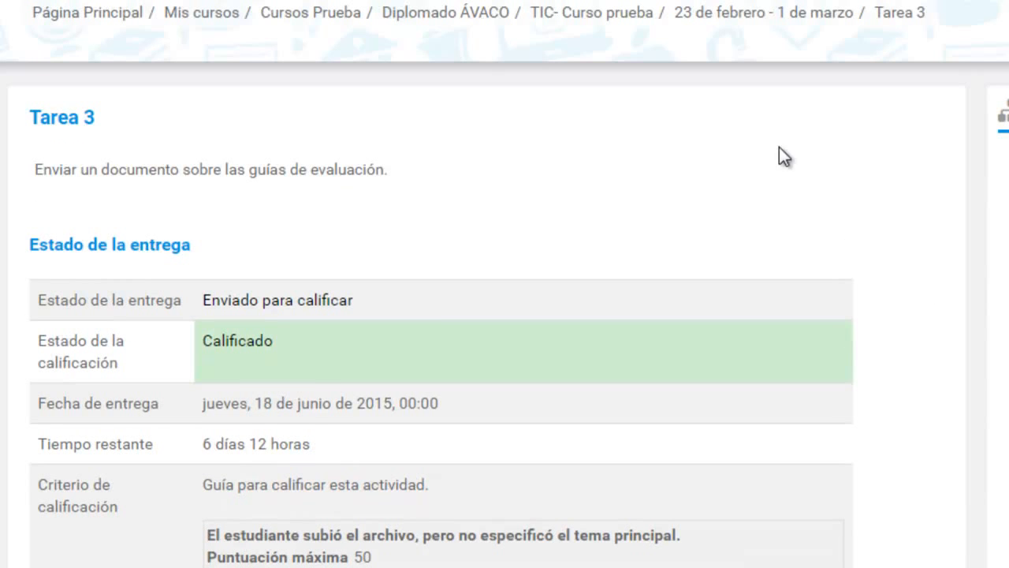
left_click(596, 27)
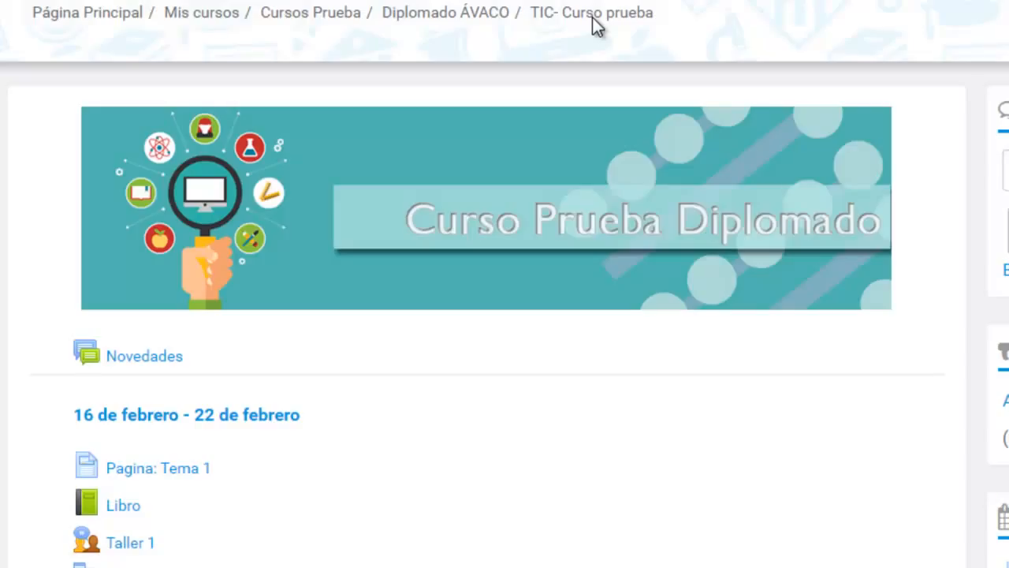